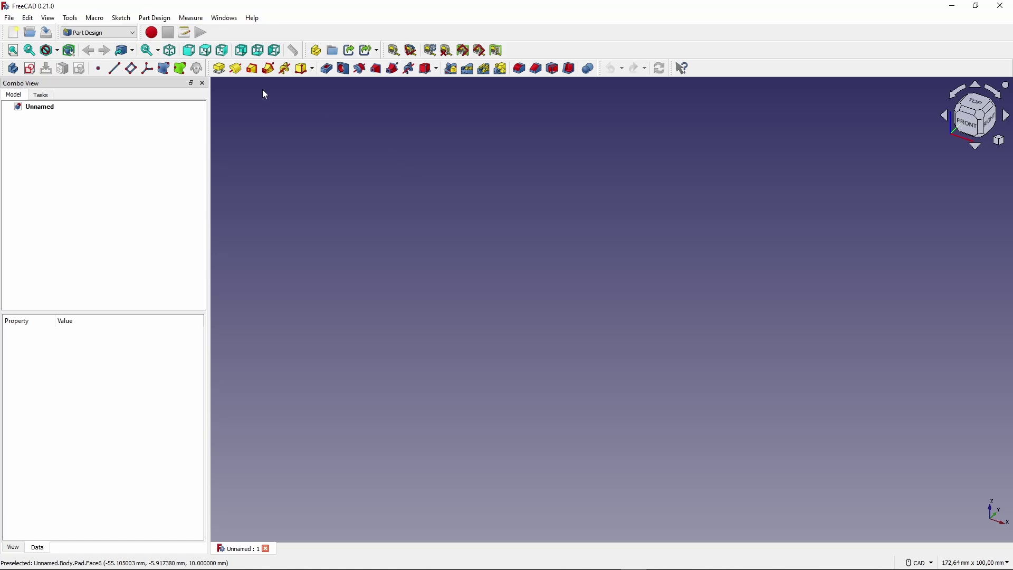
- Check the program's version information in the About dialog
{"action": "left_click", "coordinate": [253, 18]}
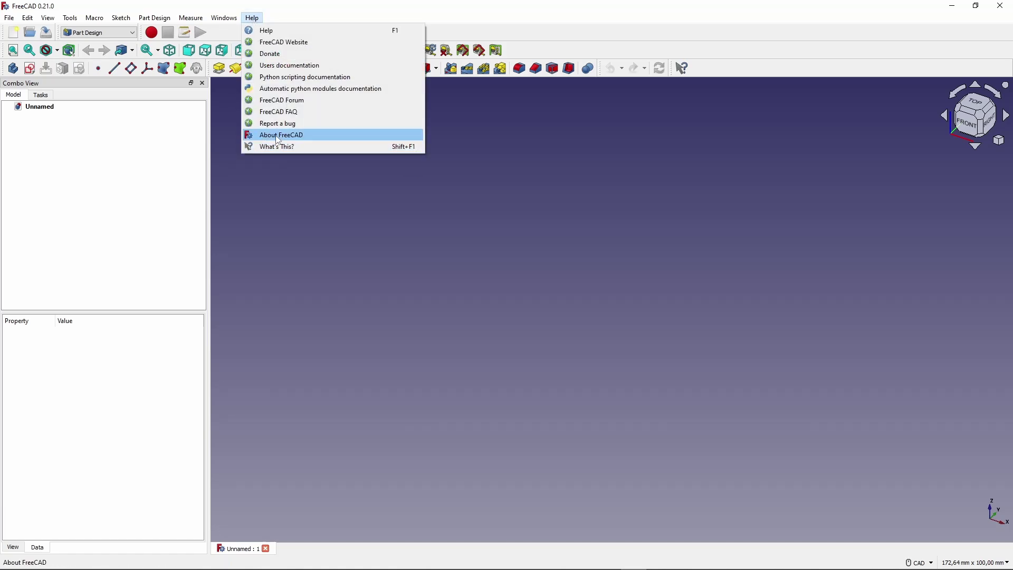
{"action": "left_click", "coordinate": [279, 136]}
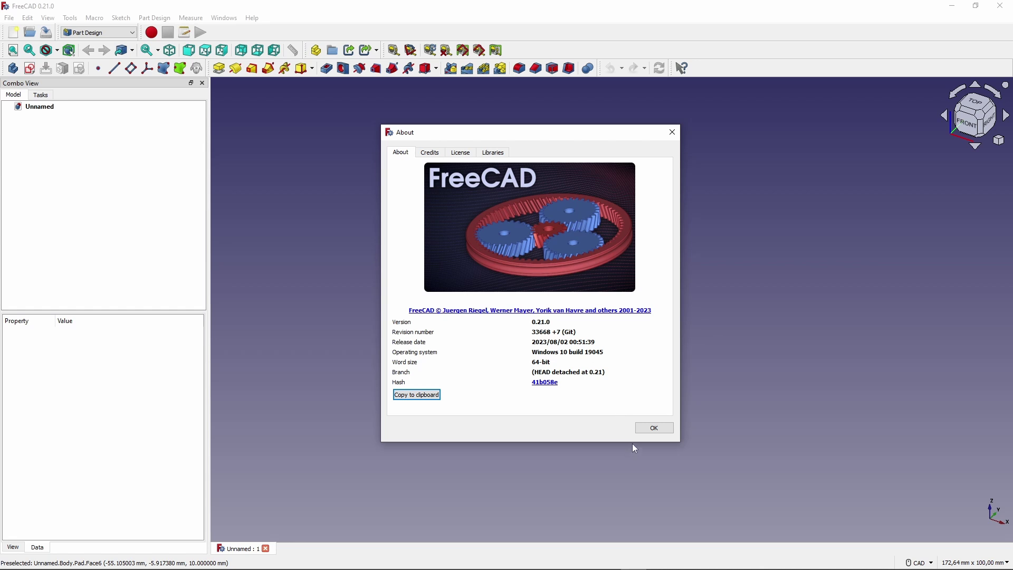
{"action": "left_click", "coordinate": [655, 429]}
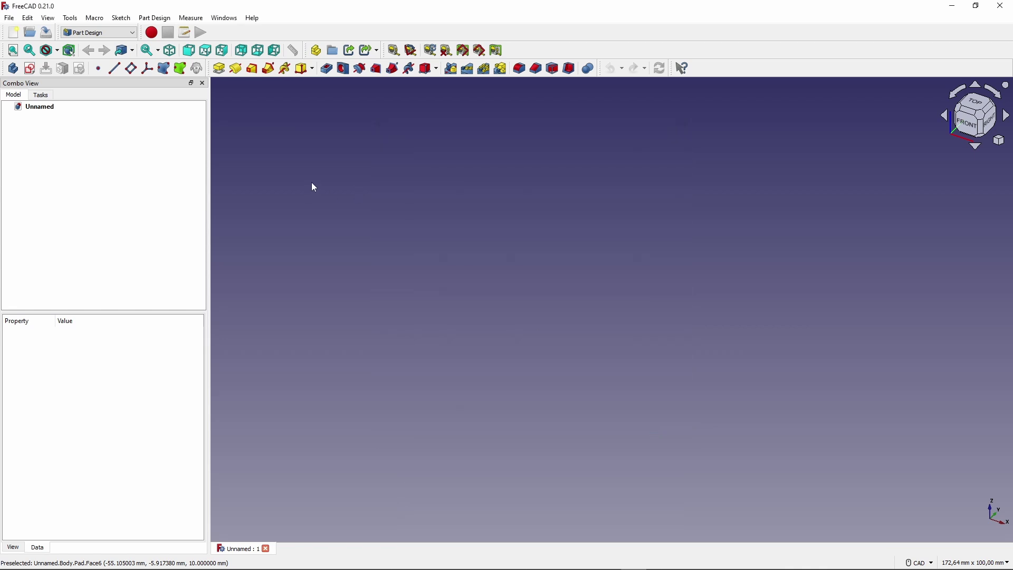
- Start a new sketch on the XY plane in the Part Design workbench
{"action": "left_click", "coordinate": [134, 33]}
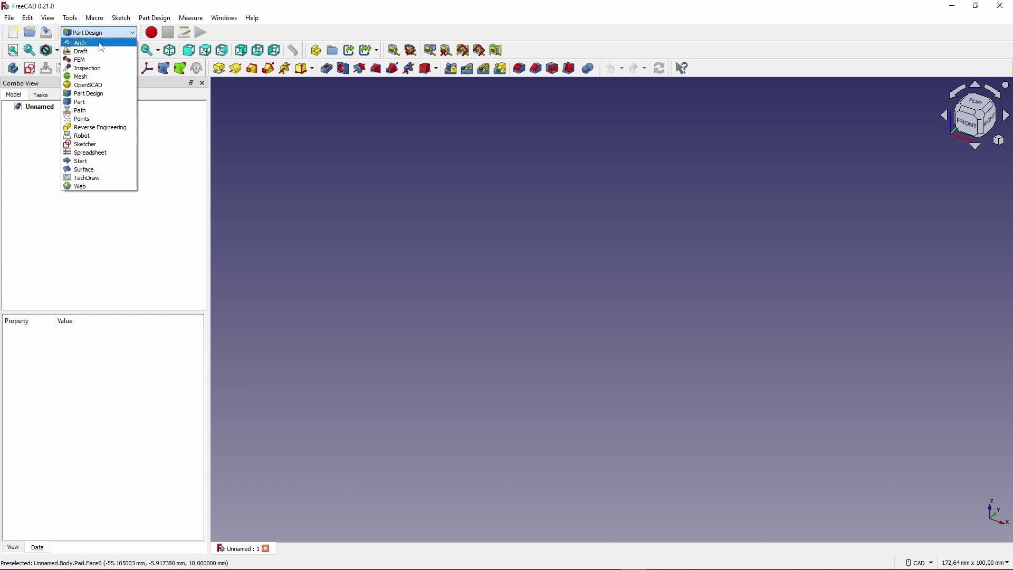
{"action": "left_click", "coordinate": [94, 94]}
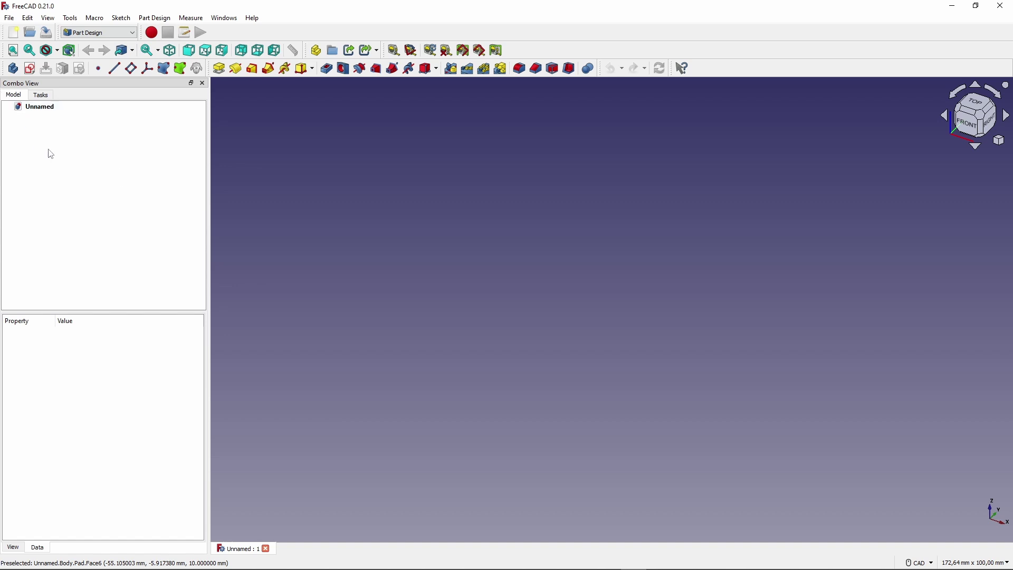
{"action": "left_click", "coordinate": [30, 69]}
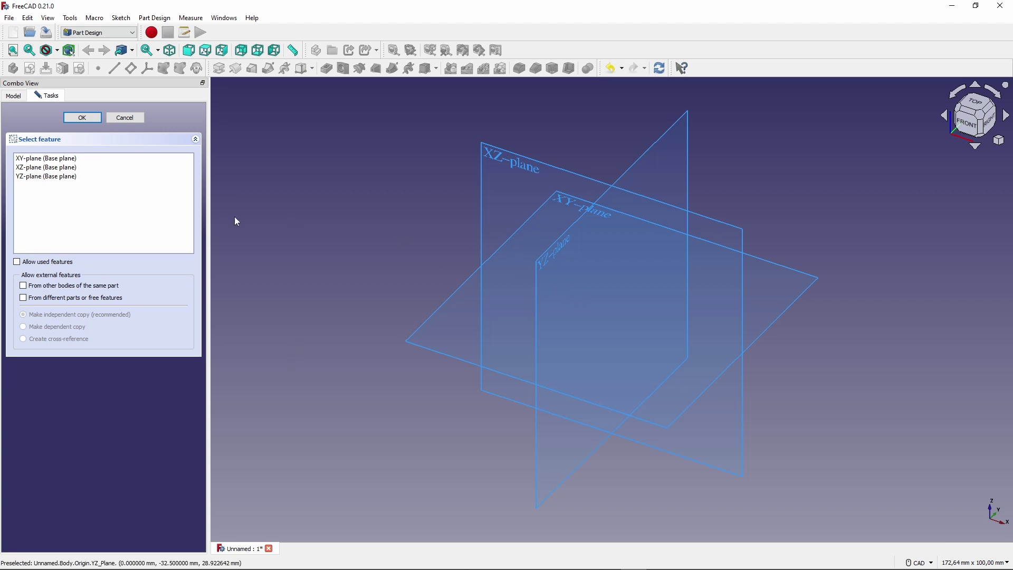
{"action": "left_click", "coordinate": [78, 154]}
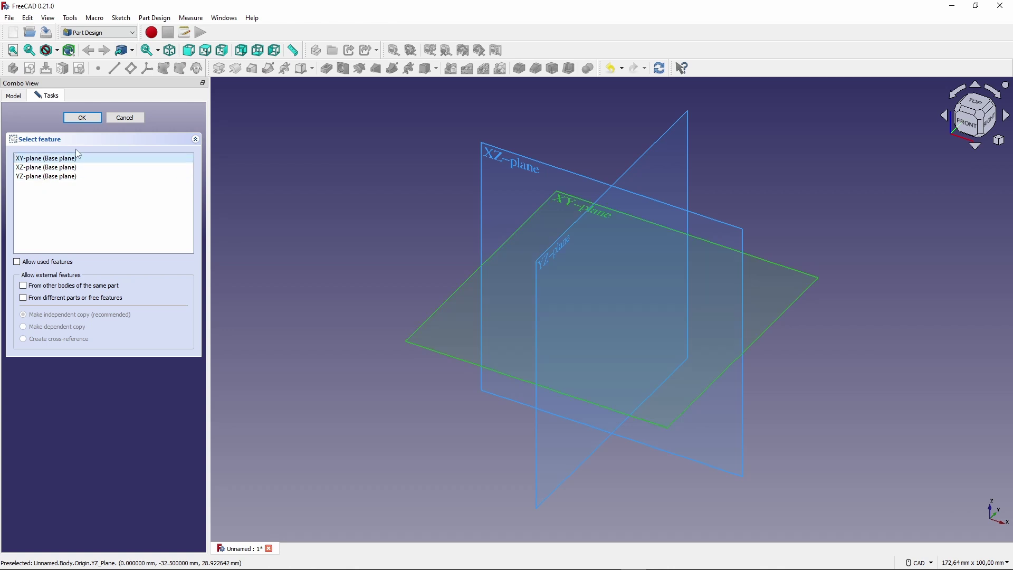
{"action": "left_click", "coordinate": [83, 117]}
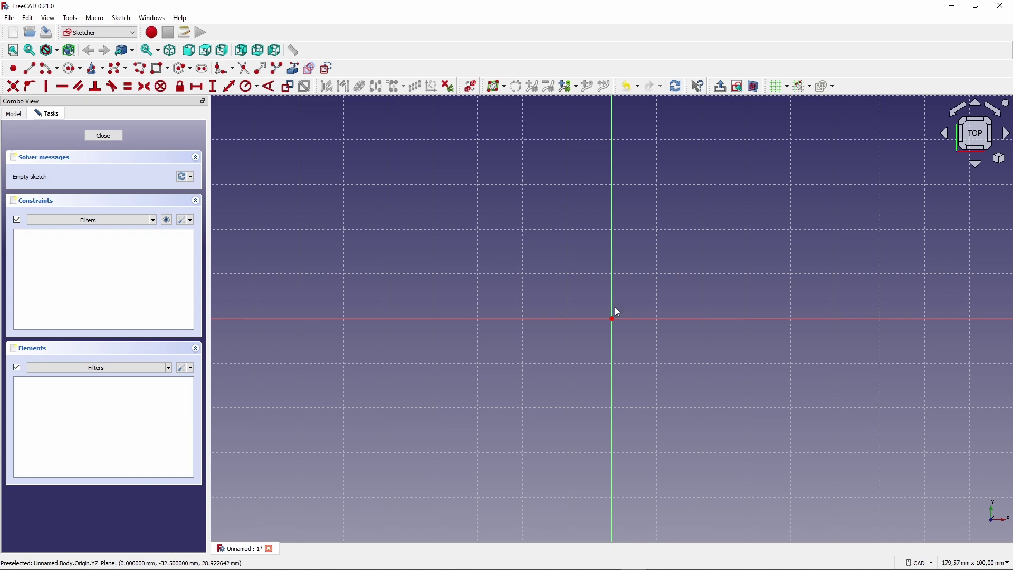
- Draw a rectangle enclosing the sketch origin, about 31 mm high, with its left edge at about X = -42 mm
{"action": "left_click", "coordinate": [158, 68]}
{"action": "left_click", "coordinate": [425, 267]}
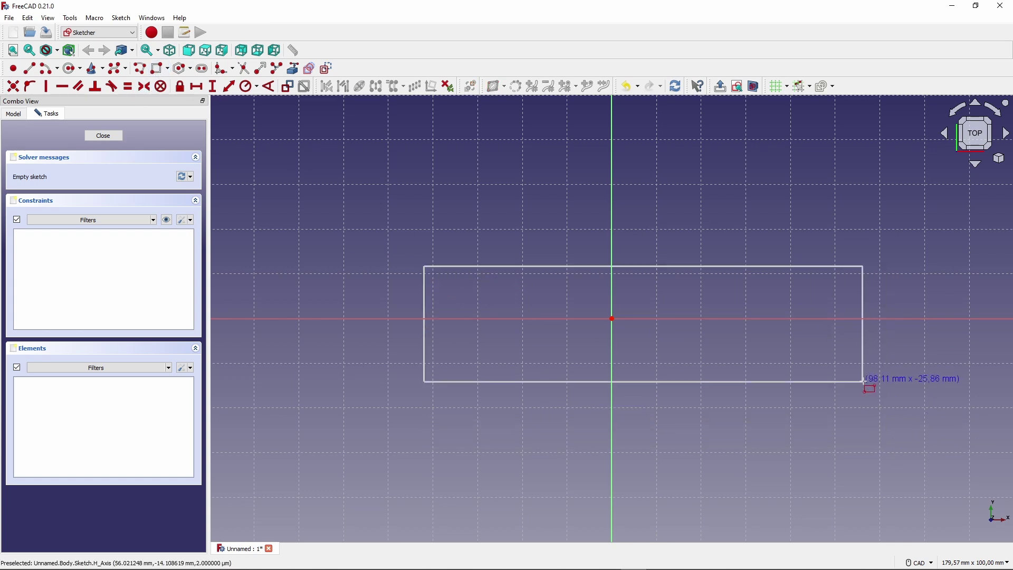
{"action": "left_click", "coordinate": [838, 404]}
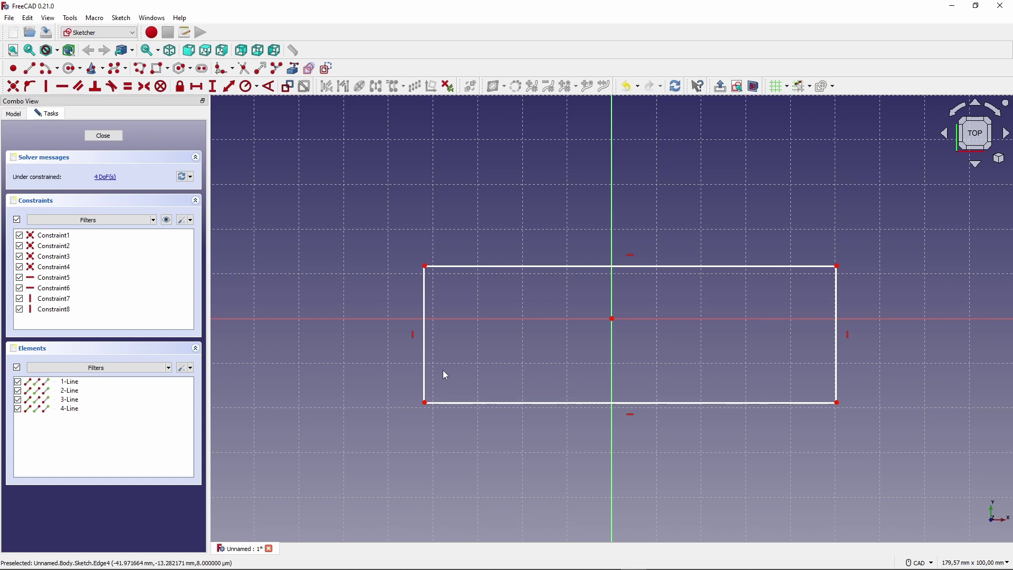
- Make the rectangle's two left corners symmetric about the horizontal axis
{"action": "left_click", "coordinate": [427, 268]}
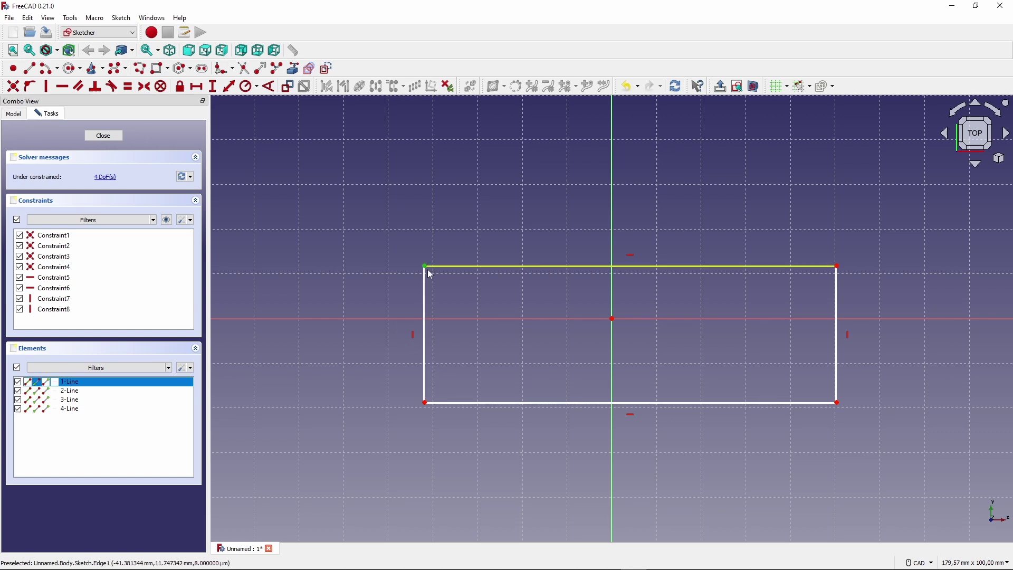
{"action": "left_click", "coordinate": [427, 405]}
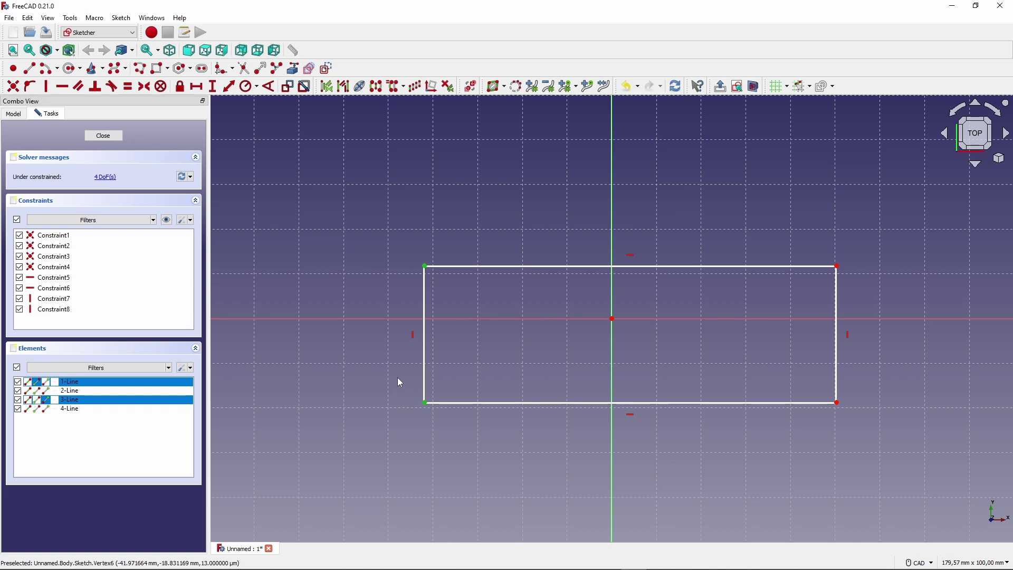
{"action": "left_click", "coordinate": [393, 318]}
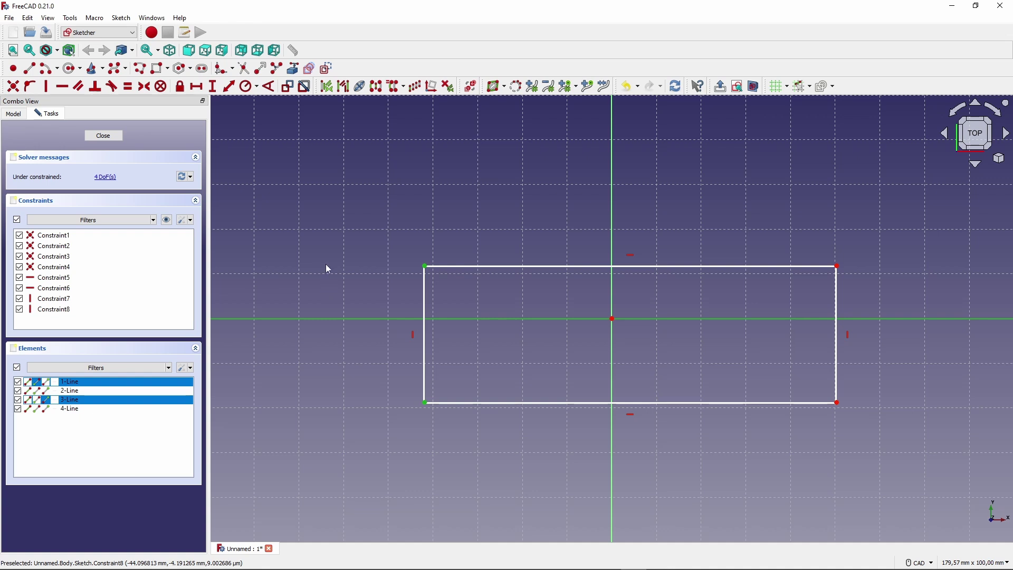
{"action": "left_click", "coordinate": [144, 87]}
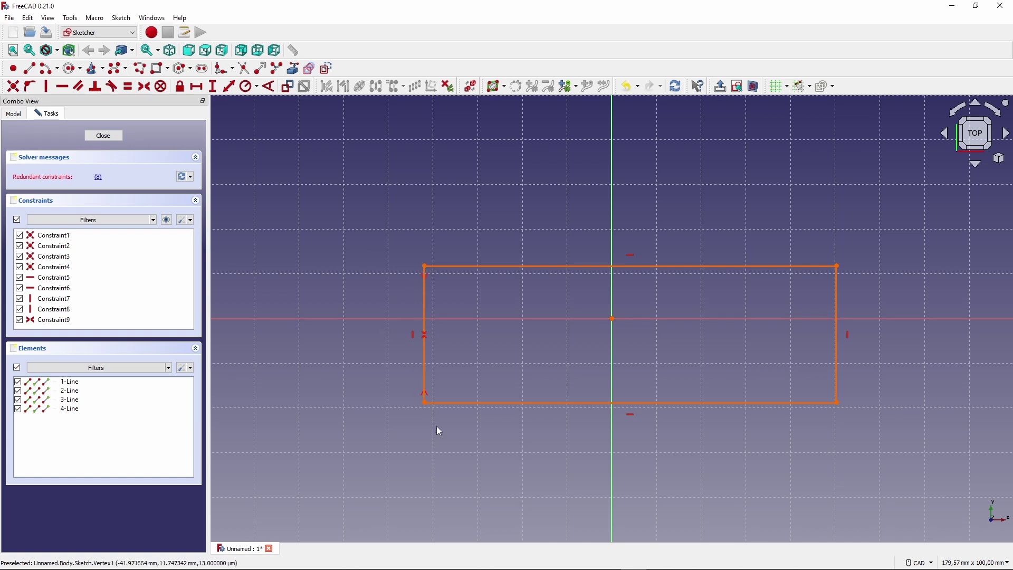
- Delete the redundant vertical constraint on the left edge and move the upper-right corner to test the symmetry
{"action": "left_click", "coordinate": [98, 177]}
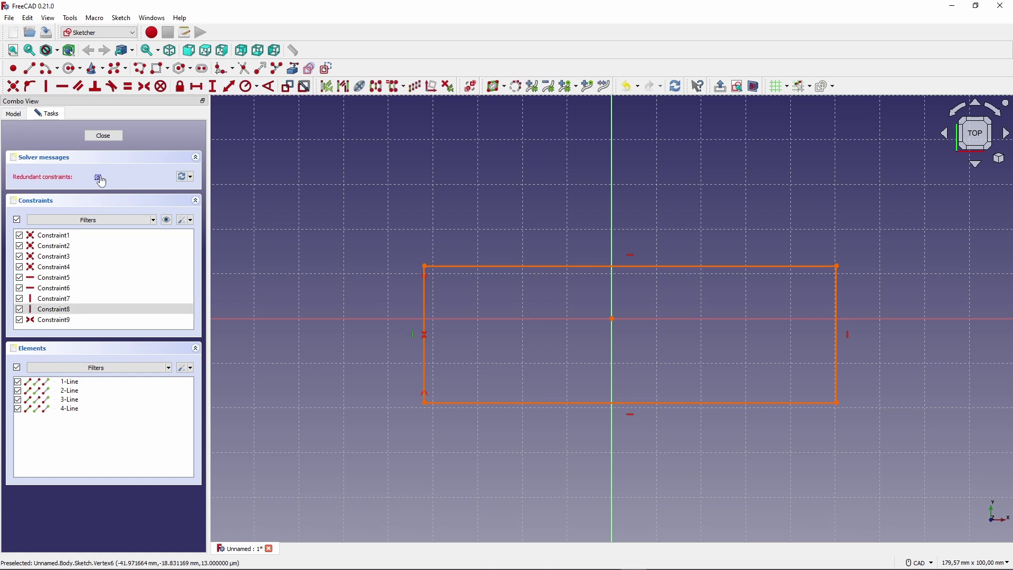
{"action": "right_click", "coordinate": [58, 314]}
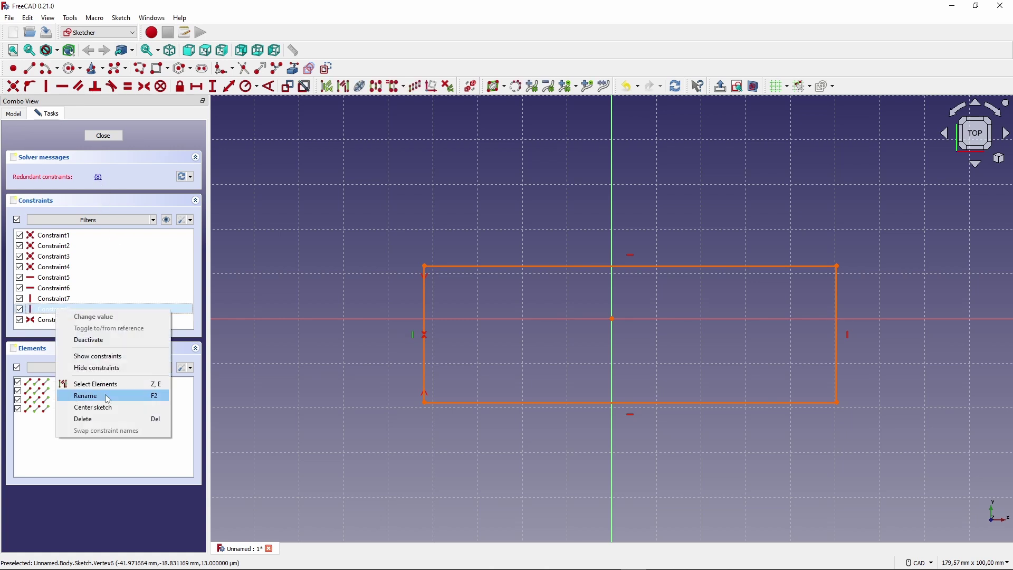
{"action": "left_click", "coordinate": [93, 417]}
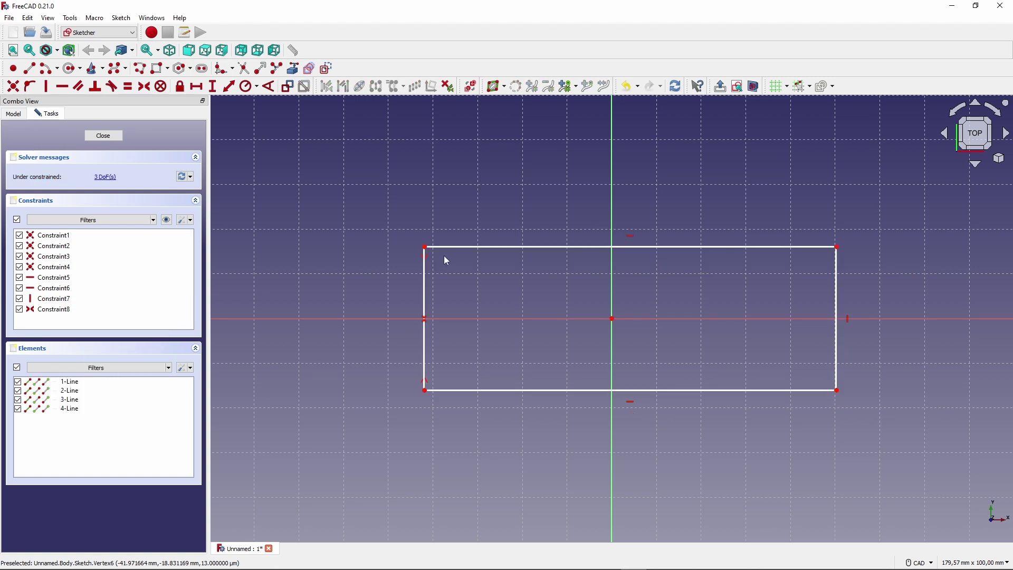
{"action": "left_click_drag", "start_coordinate": [837, 247], "coordinate": [691, 143]}
{"action": "left_click_drag", "start_coordinate": [630, 183], "coordinate": [819, 245]}
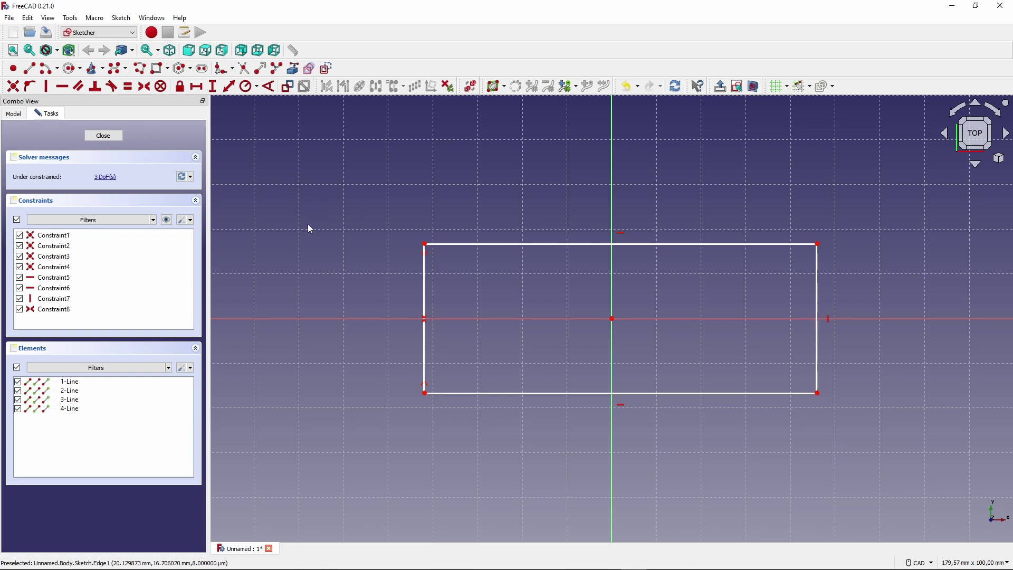
- Make the rectangle's two upper corners symmetric about the vertical axis
{"action": "left_click", "coordinate": [425, 244]}
{"action": "left_click", "coordinate": [818, 245]}
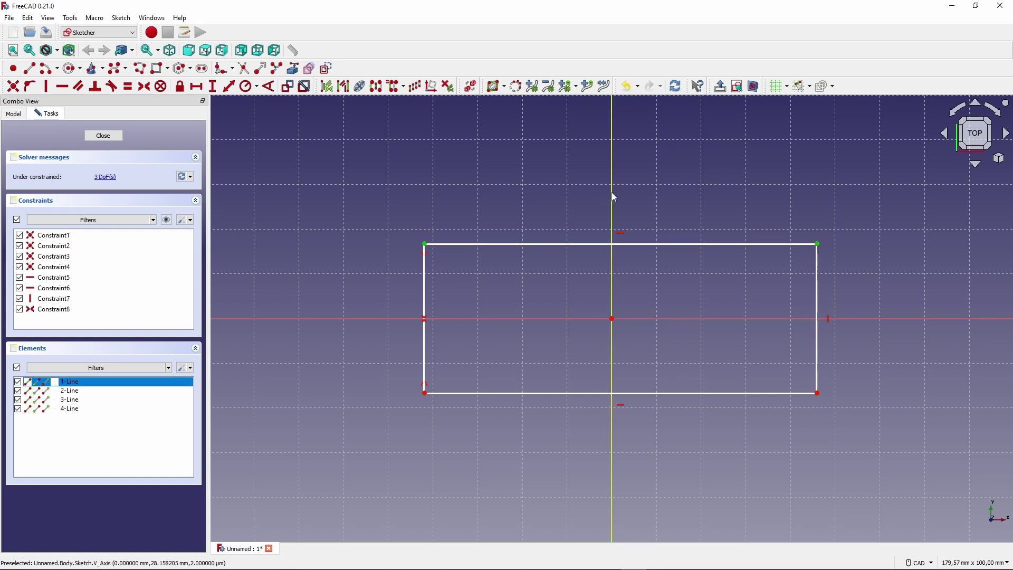
{"action": "left_click", "coordinate": [145, 86]}
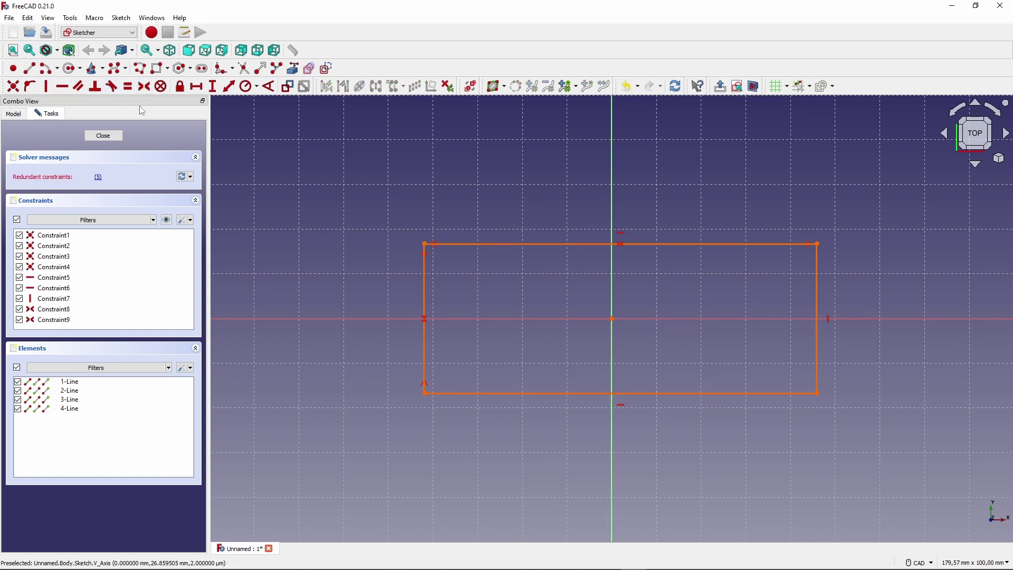
- Delete the redundant horizontal constraint on the upper edge and enlarge the rectangle to about 109 × 44 mm by its upper-right corner
{"action": "left_click", "coordinate": [98, 178]}
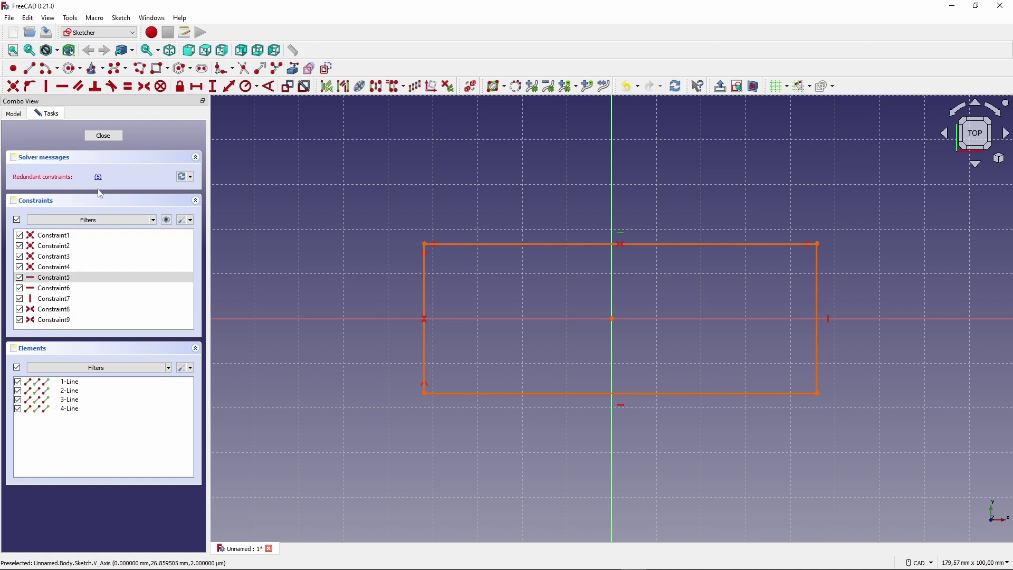
{"action": "right_click", "coordinate": [75, 283]}
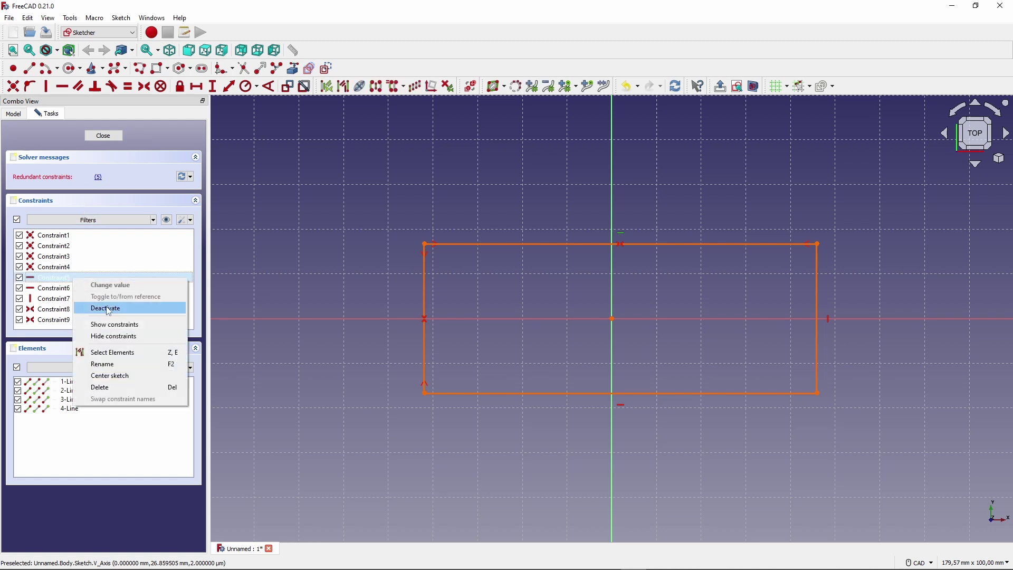
{"action": "left_click", "coordinate": [105, 387]}
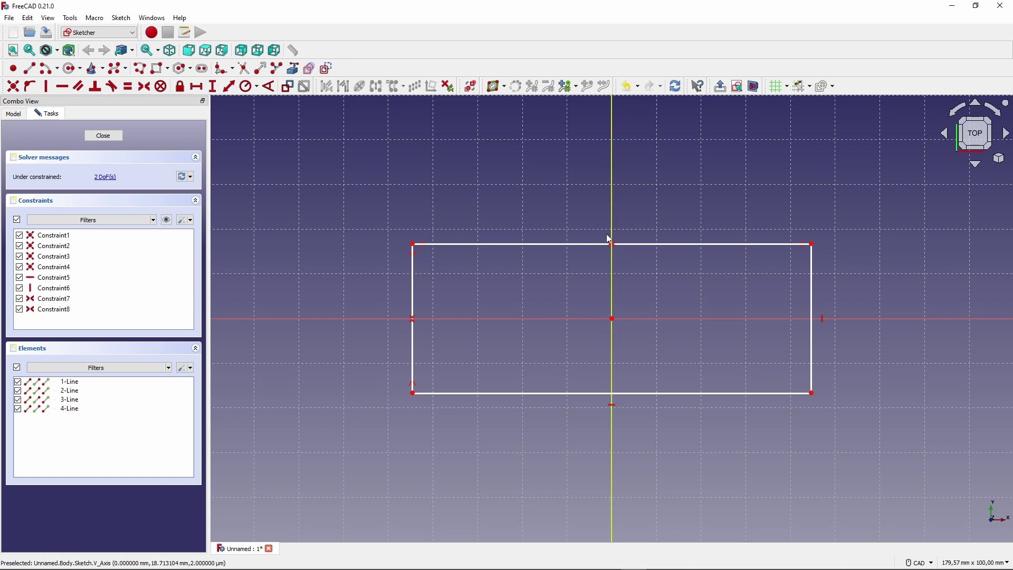
{"action": "left_click_drag", "start_coordinate": [812, 244], "coordinate": [856, 220]}
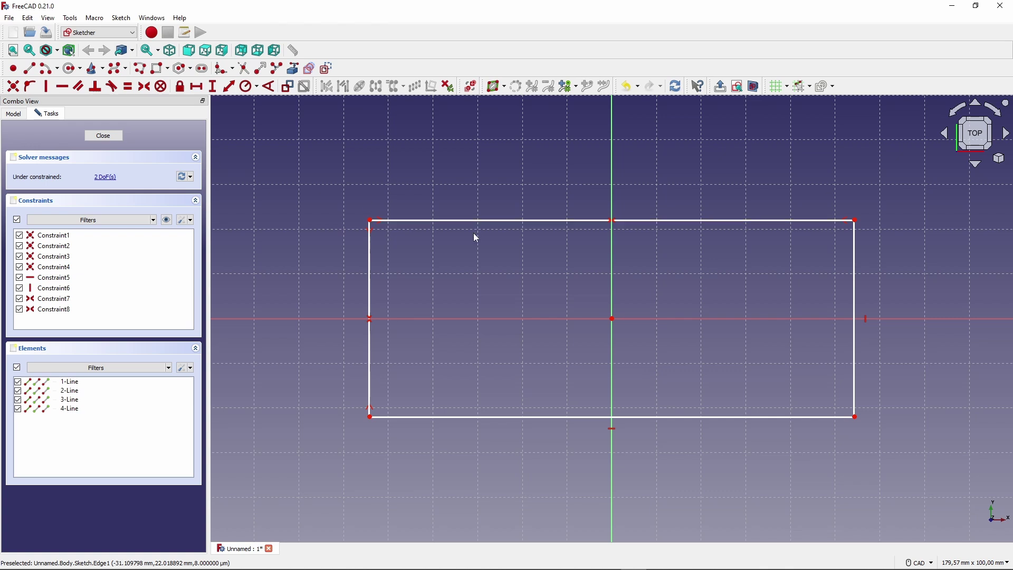
- Constrain the rectangle's upper edge to a horizontal length of 120 mm
{"action": "left_click", "coordinate": [453, 222]}
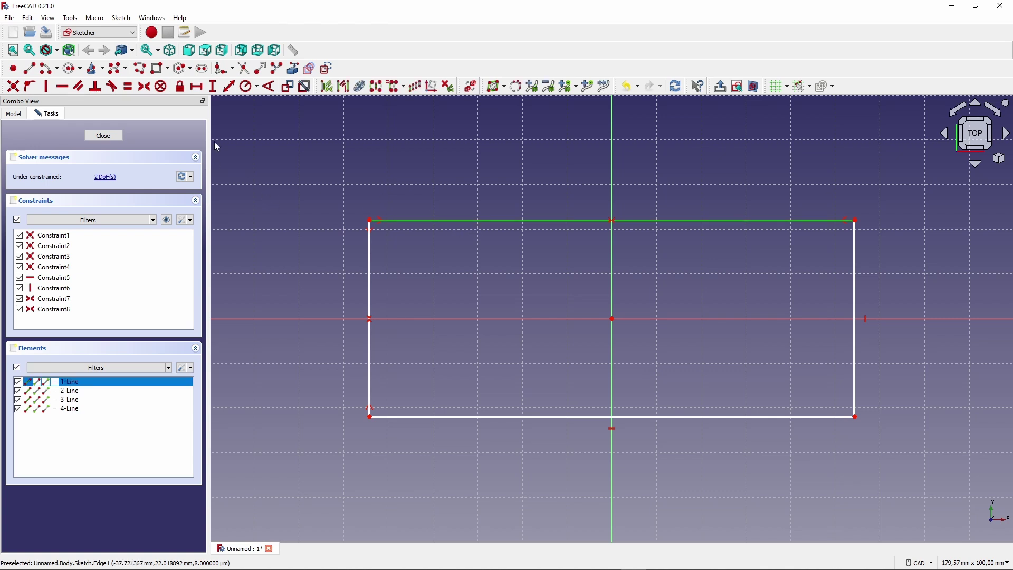
{"action": "left_click", "coordinate": [196, 87]}
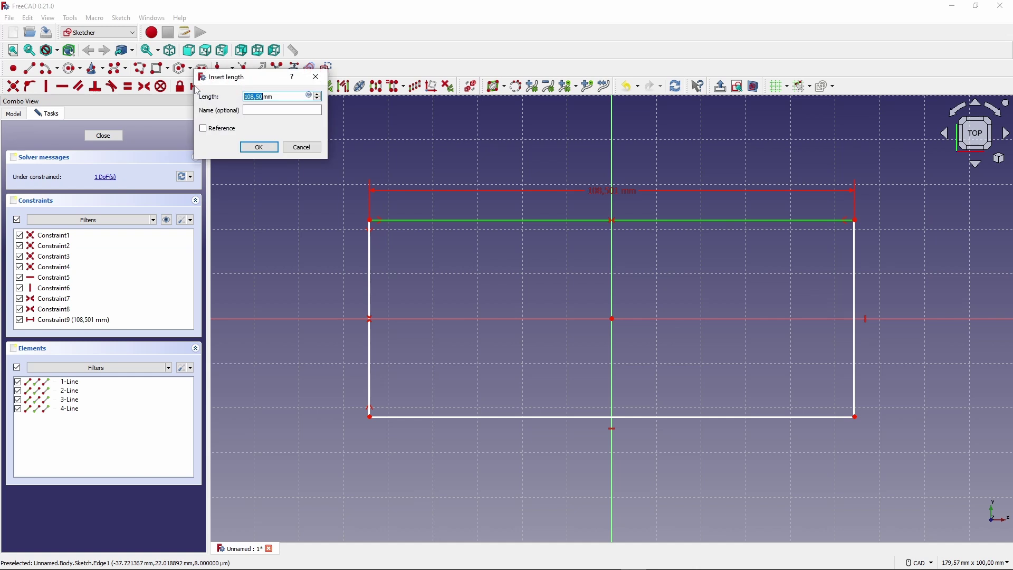
{"action": "type", "text": "12"}
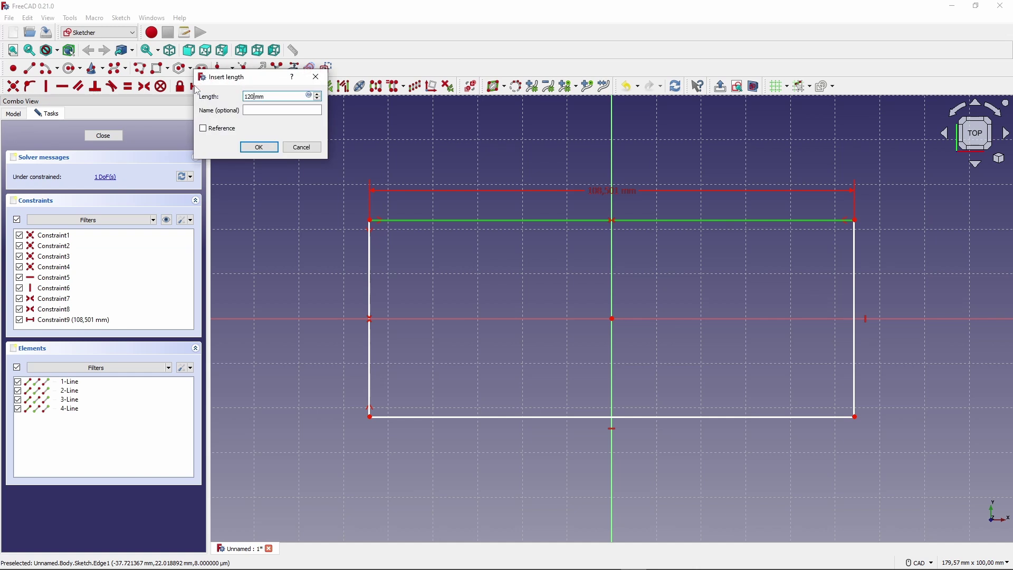
{"action": "left_click", "coordinate": [260, 148]}
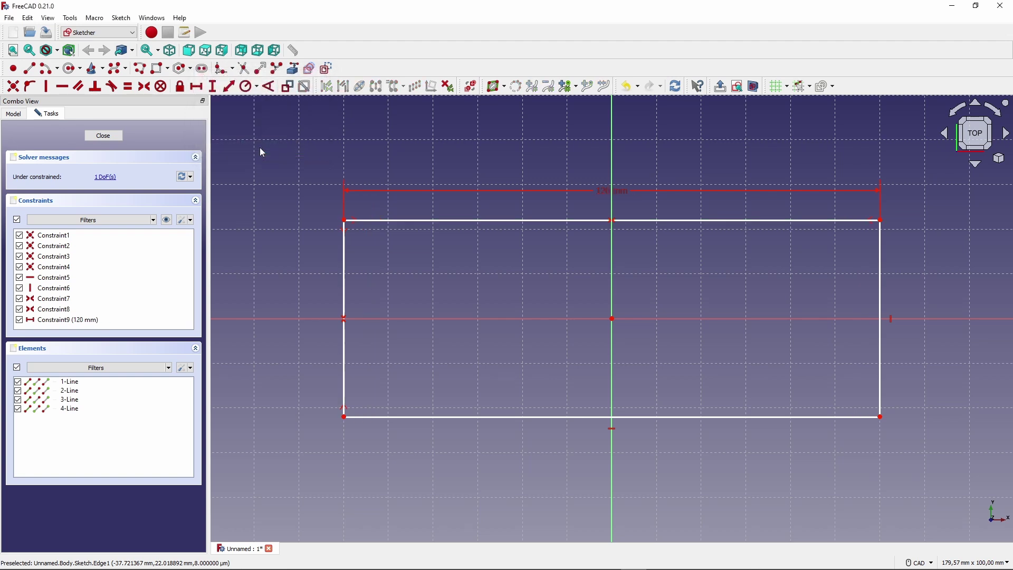
- Constrain the rectangle's left edge to a vertical length of 50 mm
{"action": "left_click", "coordinate": [344, 296]}
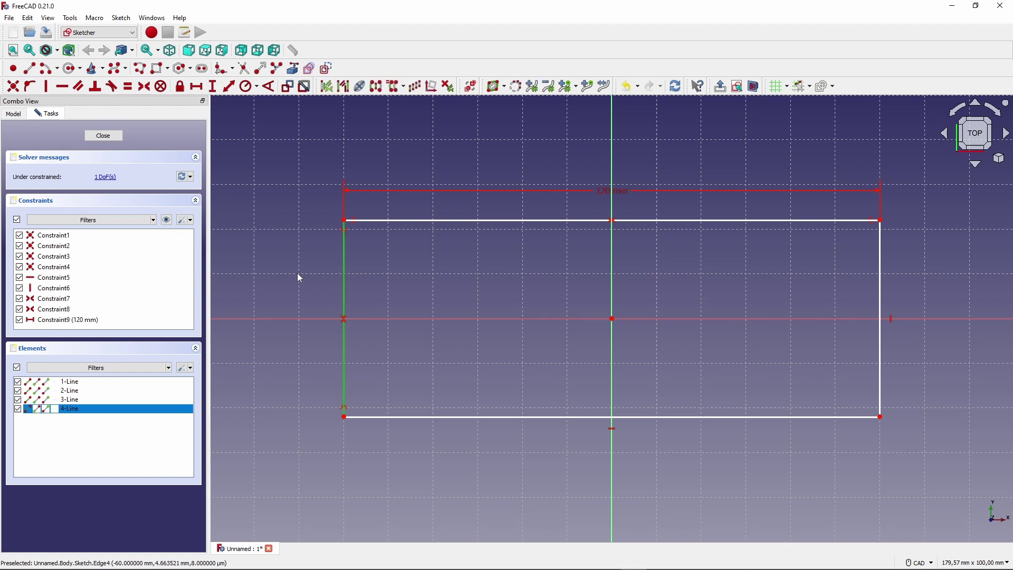
{"action": "left_click", "coordinate": [213, 87]}
{"action": "type", "text": "50"}
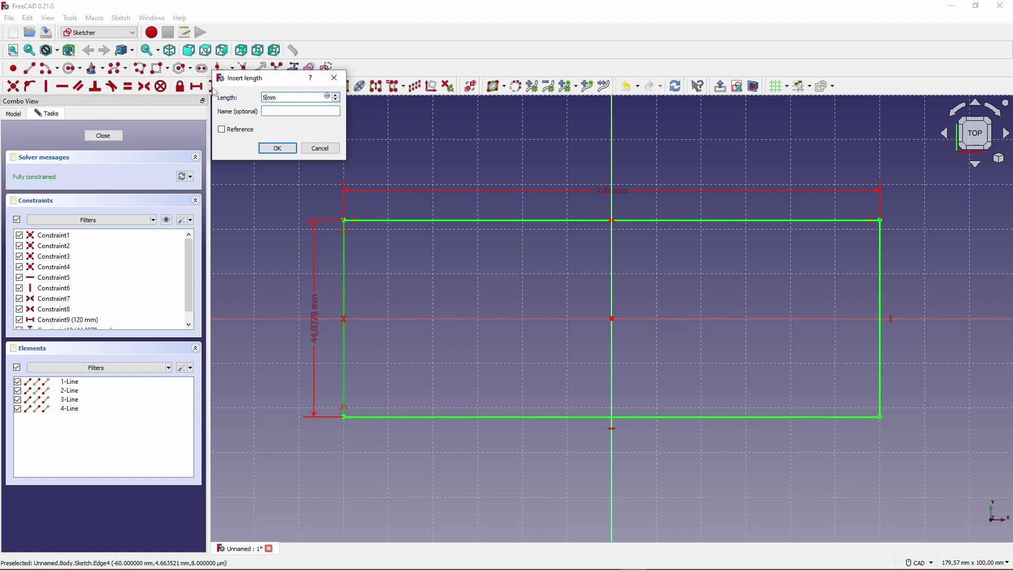
{"action": "left_click", "coordinate": [278, 148]}
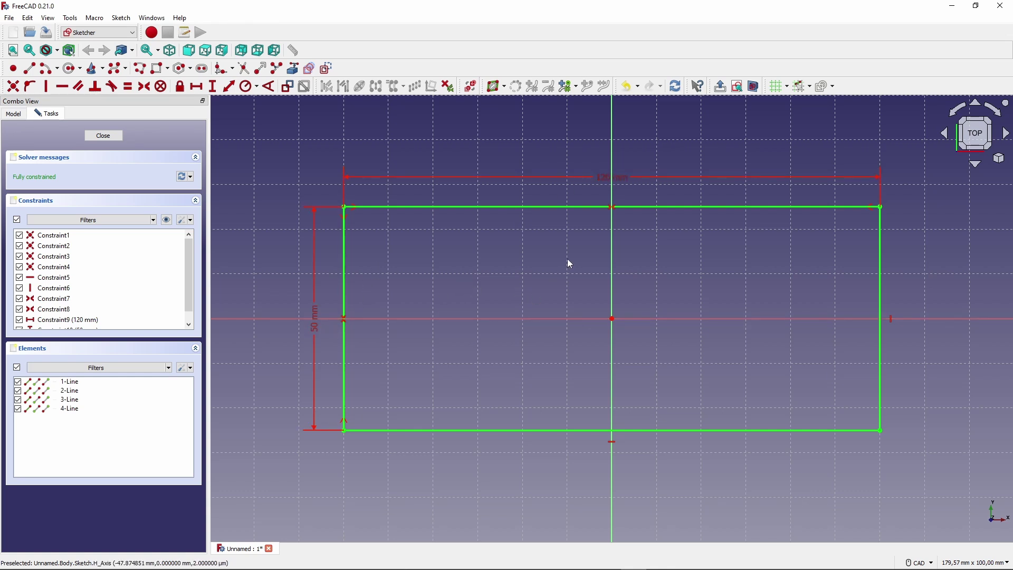
- Review the rectangle's width dimension and finish the sketch, keeping the sketch selected in the body
{"action": "double_click", "coordinate": [603, 176]}
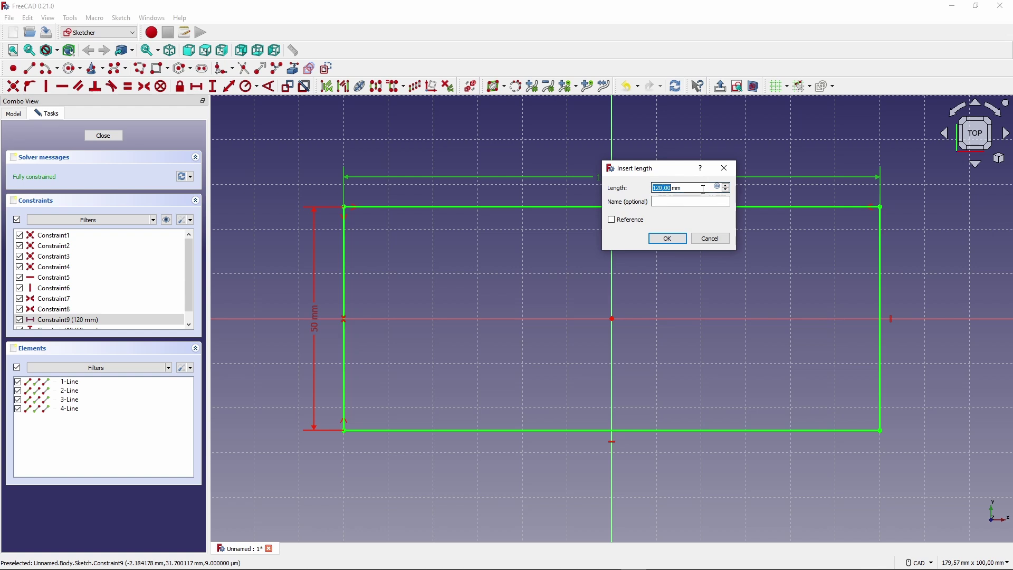
{"action": "left_click", "coordinate": [712, 239]}
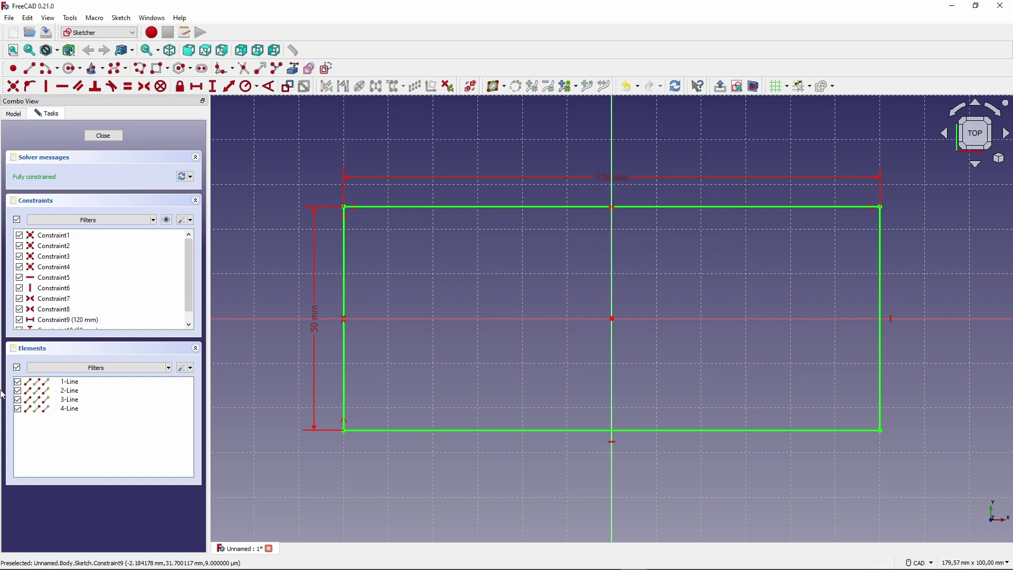
{"action": "left_click", "coordinate": [98, 136]}
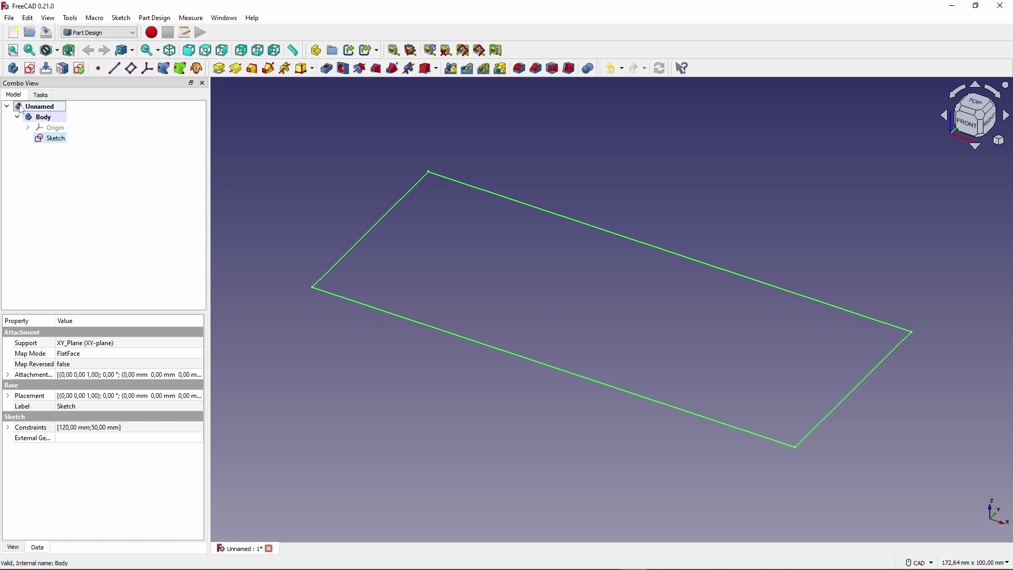
{"action": "left_click", "coordinate": [54, 138]}
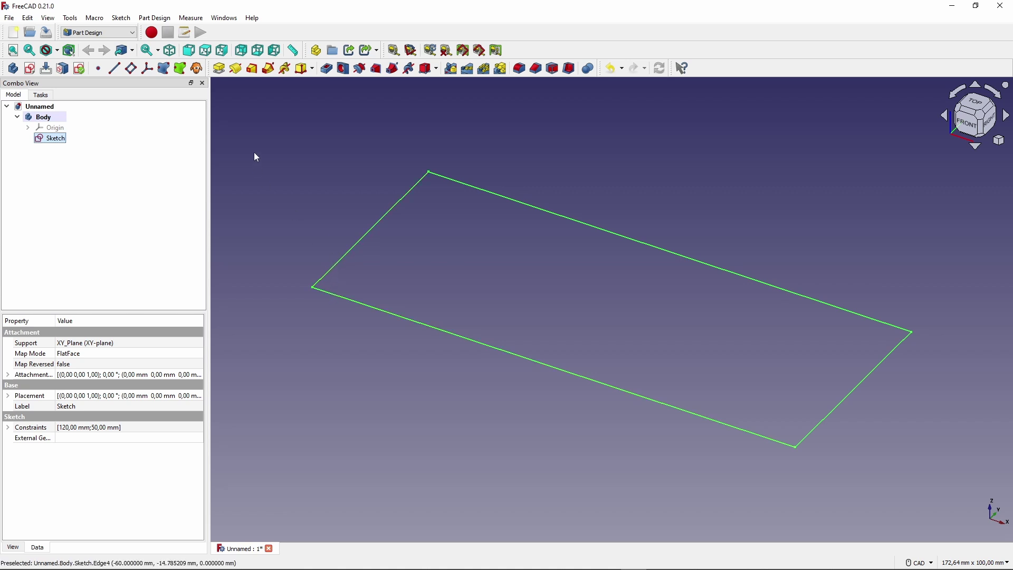
- Pad the rectangle sketch 10 mm along its normal, and reopen the pad's parameters to review them
{"action": "left_click", "coordinate": [219, 69]}
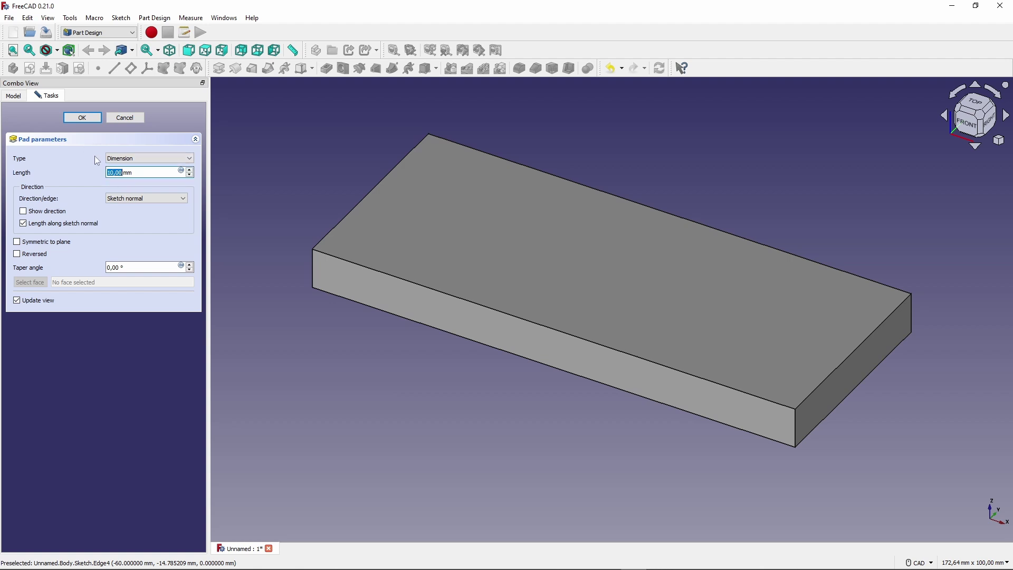
{"action": "left_click", "coordinate": [83, 119]}
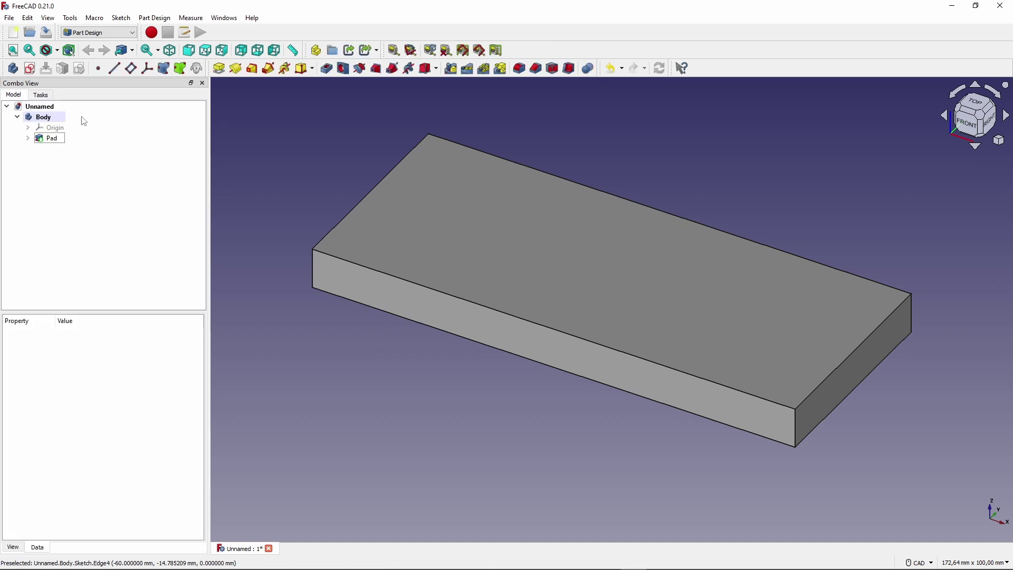
{"action": "left_click", "coordinate": [53, 141]}
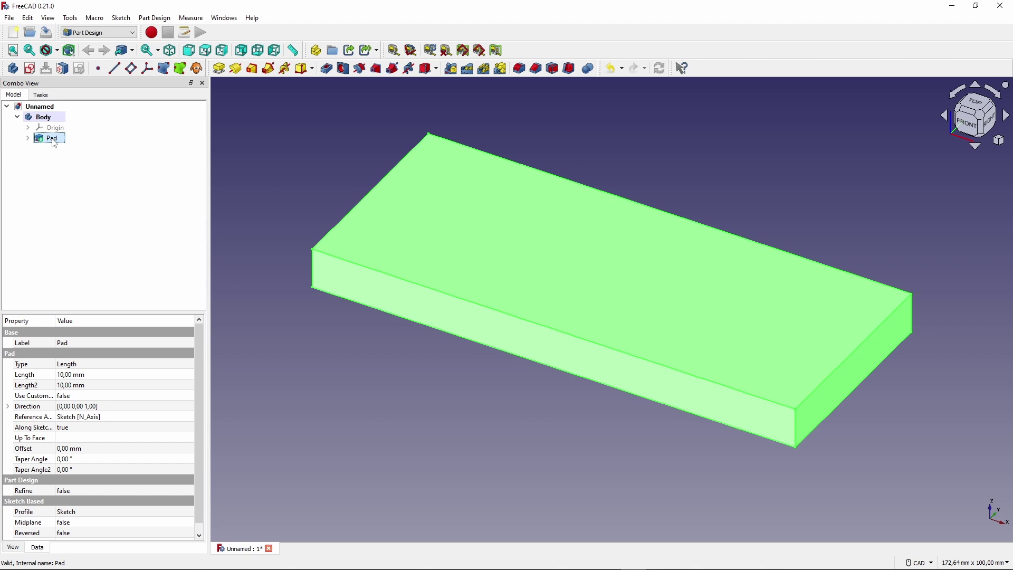
{"action": "double_click", "coordinate": [54, 141]}
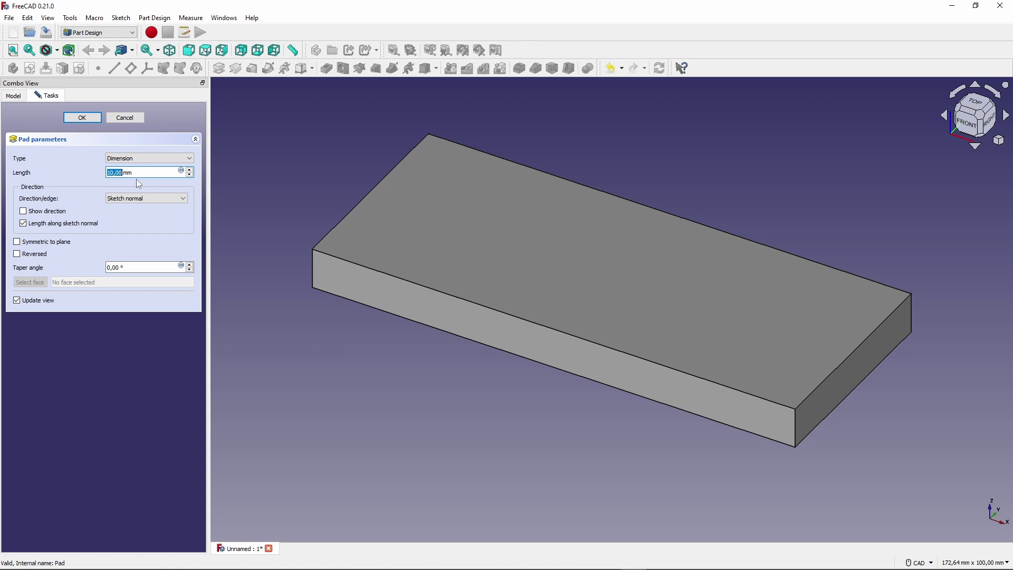
{"action": "left_click", "coordinate": [83, 118]}
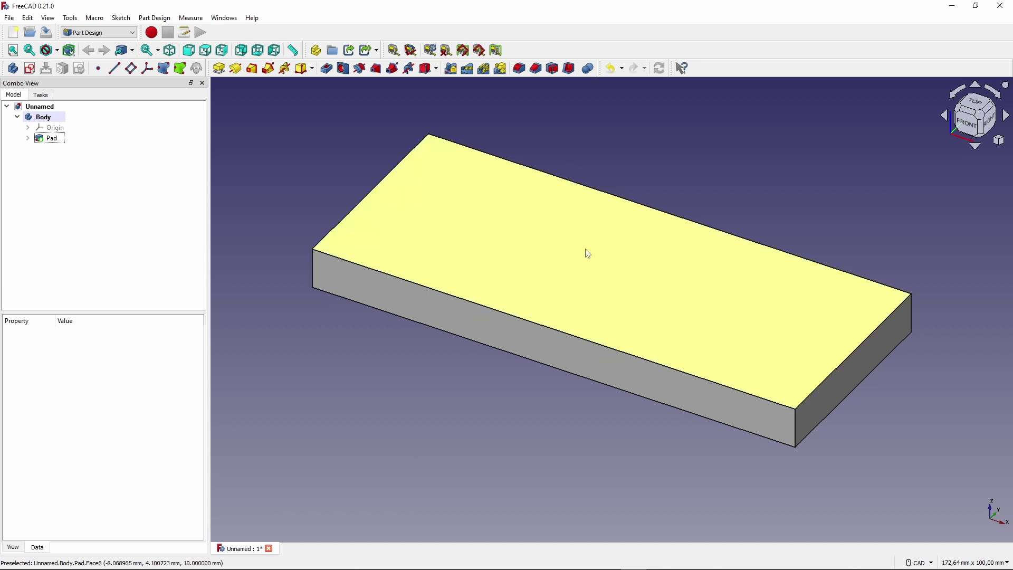
- Start a sketch on the pad's top face and draw a circle of about 14 mm radius on the horizontal axis, about 36 mm left of the origin
{"action": "left_click", "coordinate": [580, 246]}
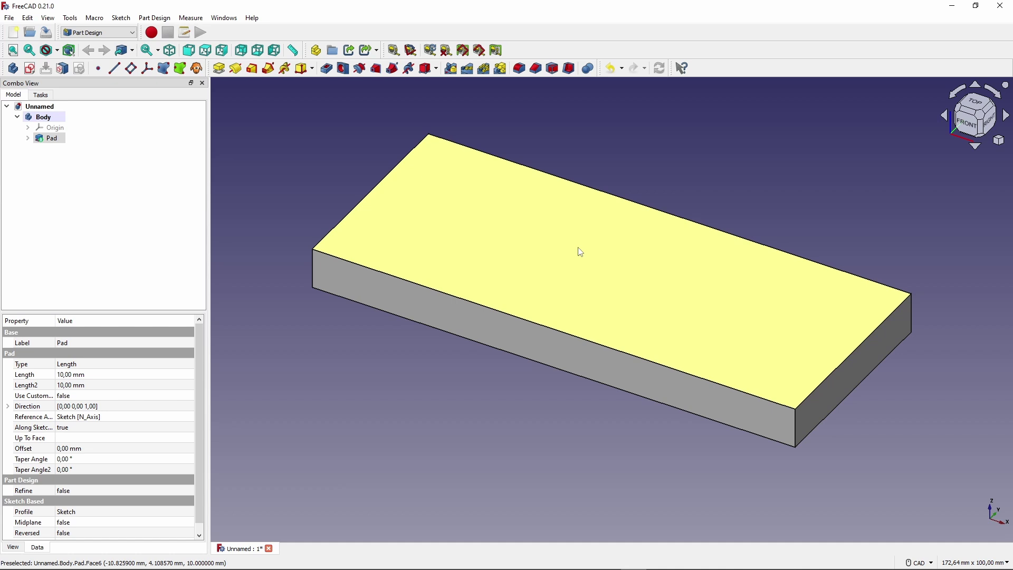
{"action": "left_click", "coordinate": [32, 70]}
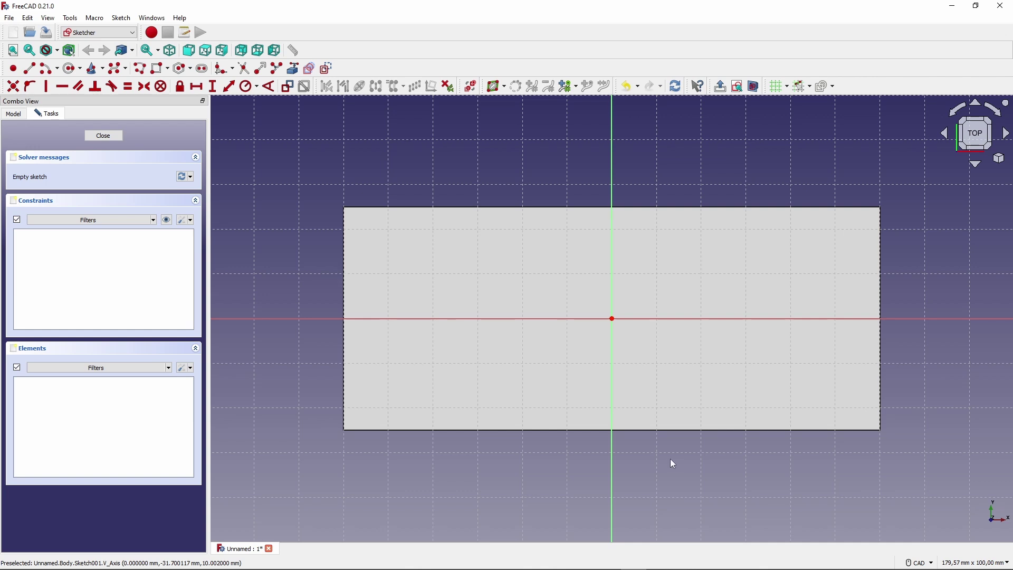
{"action": "left_click", "coordinate": [72, 70]}
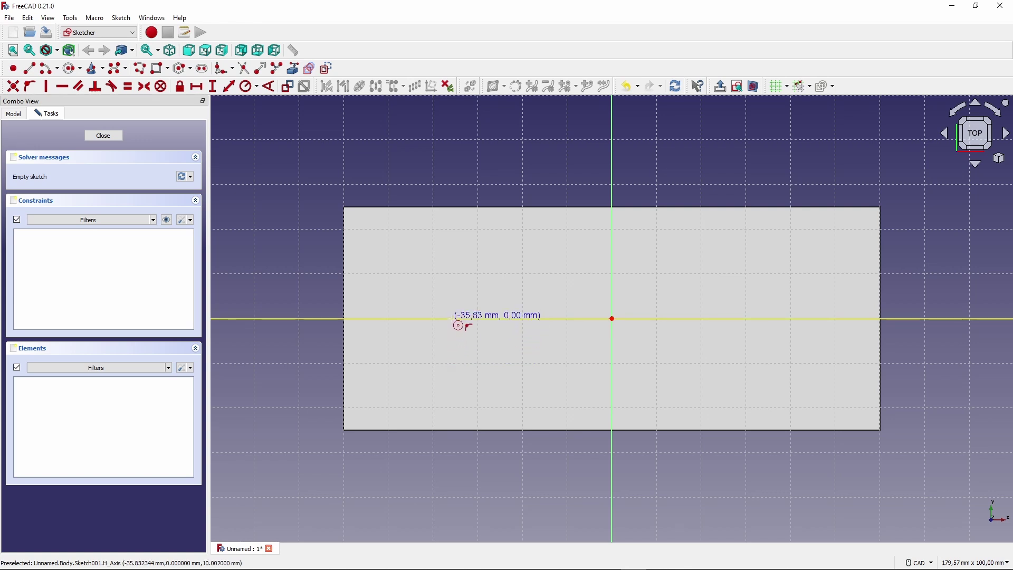
{"action": "left_click", "coordinate": [452, 319]}
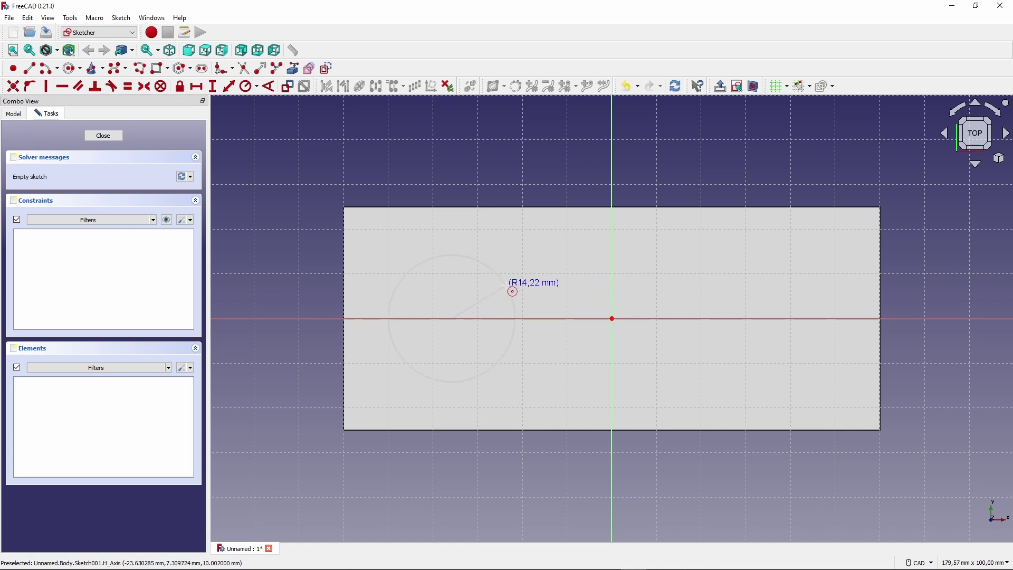
{"action": "left_click", "coordinate": [506, 286]}
{"action": "key", "text": "Escape"}
- Constrain the circle's radius to 20 mm
{"action": "left_click", "coordinate": [407, 276]}
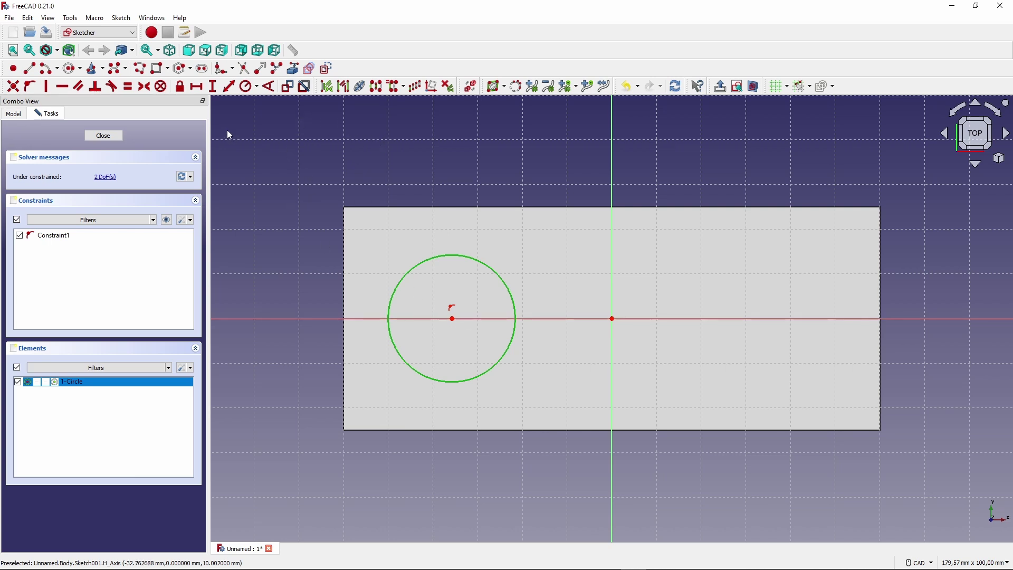
{"action": "left_click", "coordinate": [258, 86]}
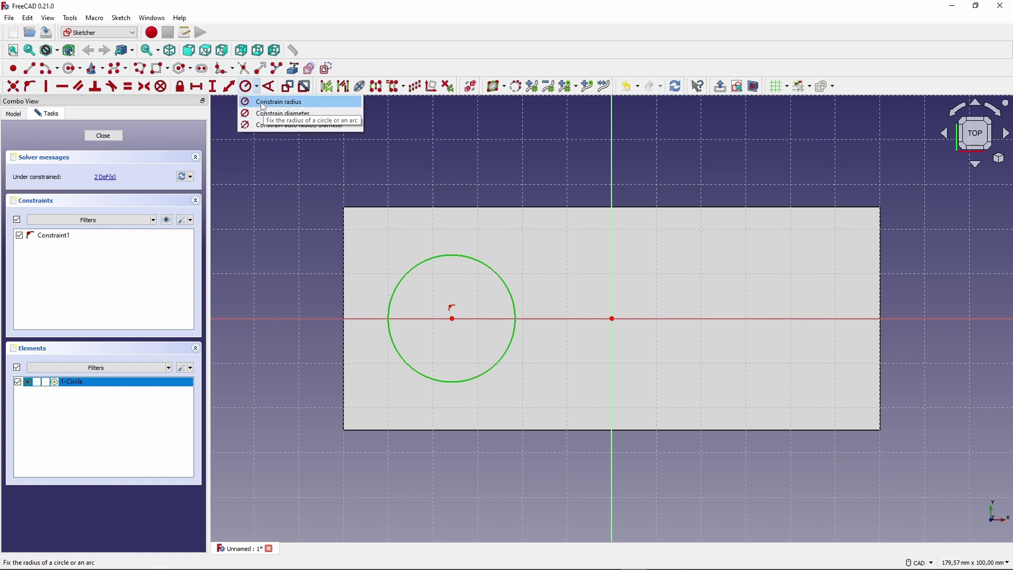
{"action": "left_click", "coordinate": [264, 102]}
{"action": "type", "text": "20"}
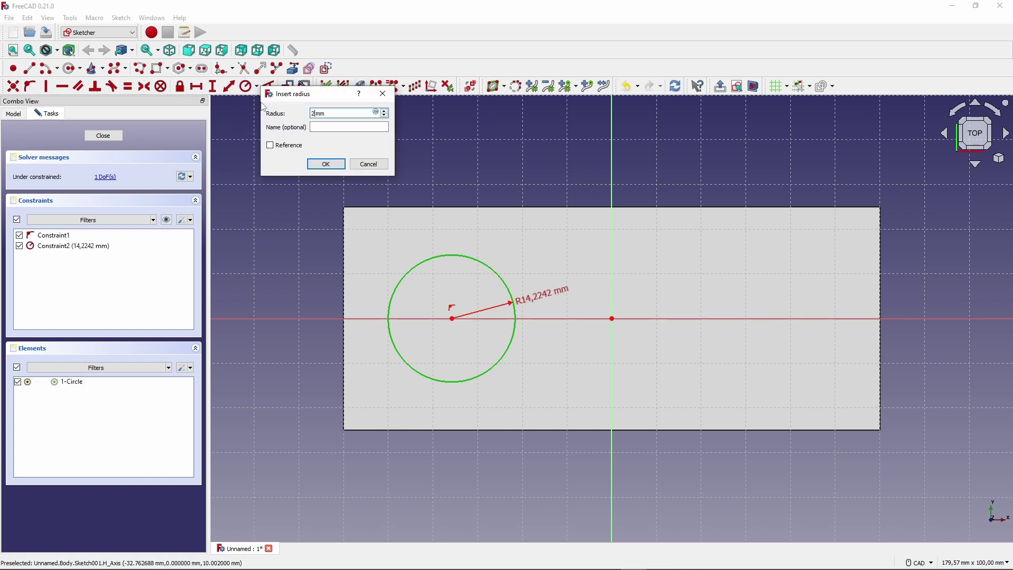
{"action": "left_click", "coordinate": [320, 165]}
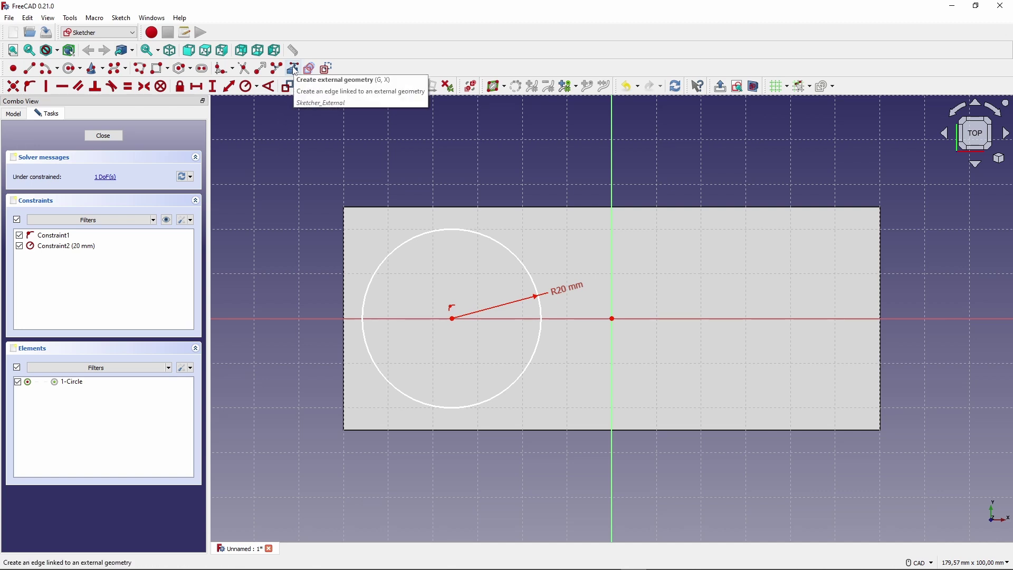
- Link the pad's left and right edges into the sketch as external geometry
{"action": "left_click", "coordinate": [294, 70]}
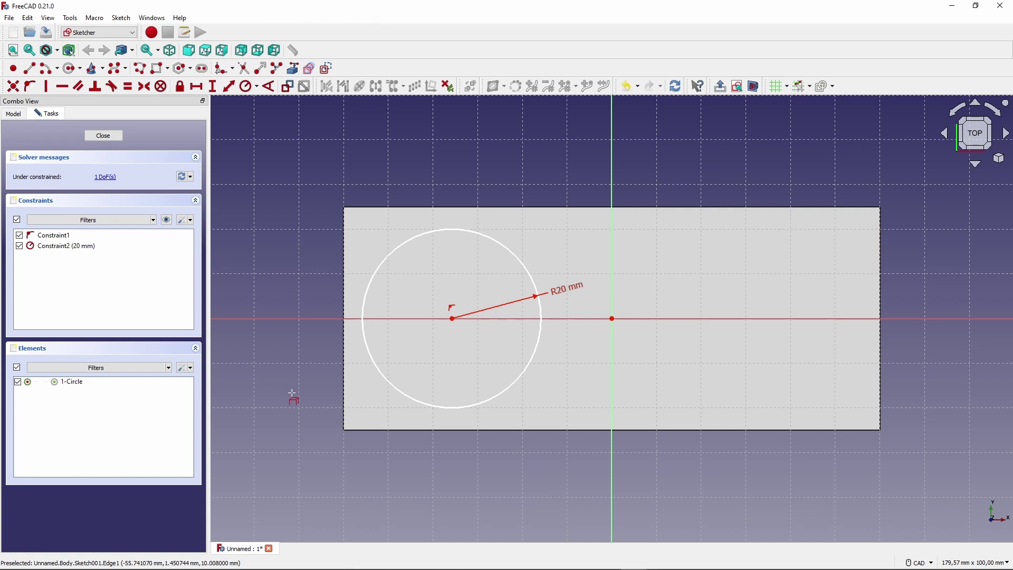
{"action": "left_click", "coordinate": [344, 414]}
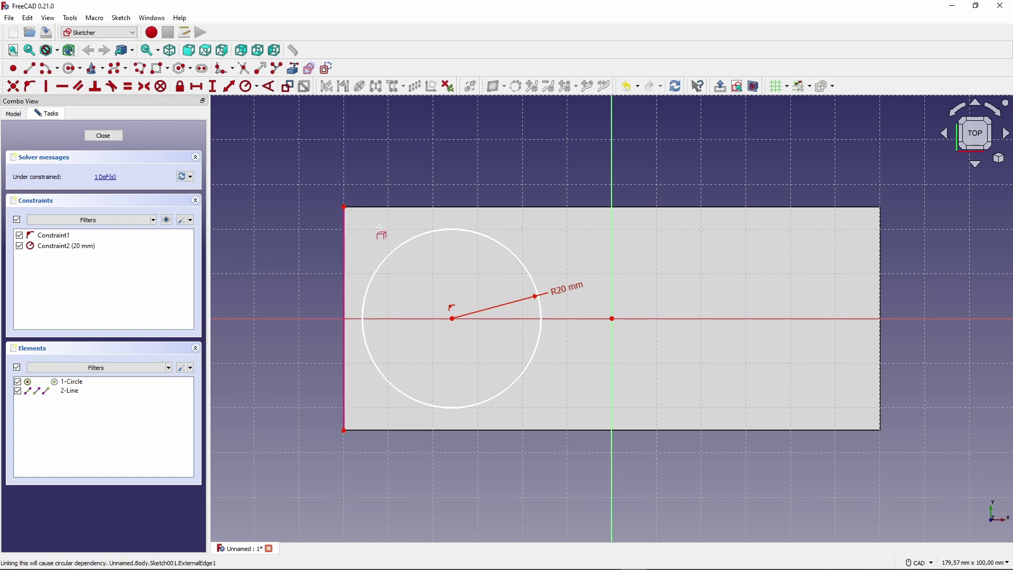
{"action": "left_click", "coordinate": [881, 257]}
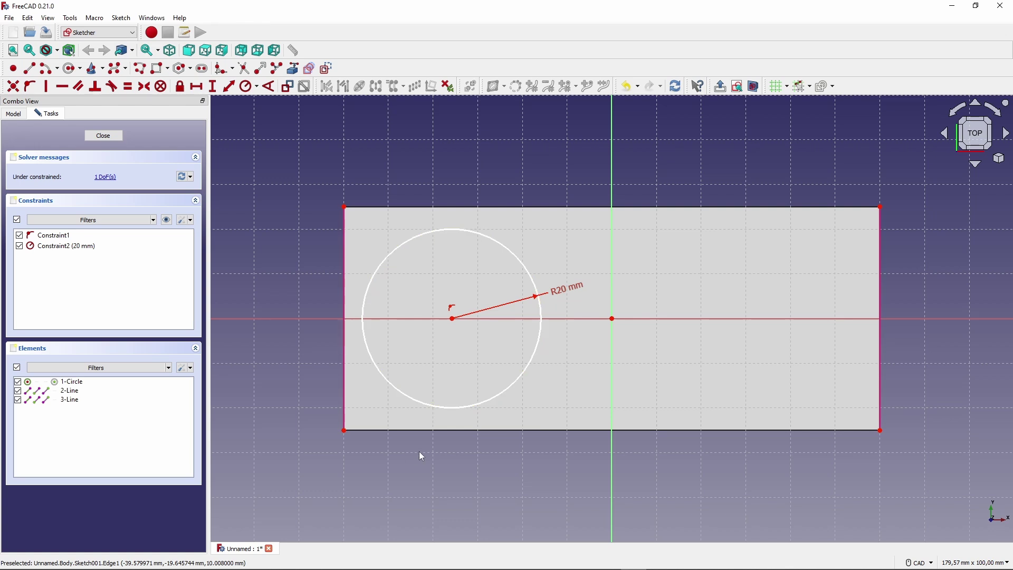
- Constrain the horizontal distance between the circle's centre and the pad's lower-left corner to 30 mm
{"action": "left_click", "coordinate": [452, 318]}
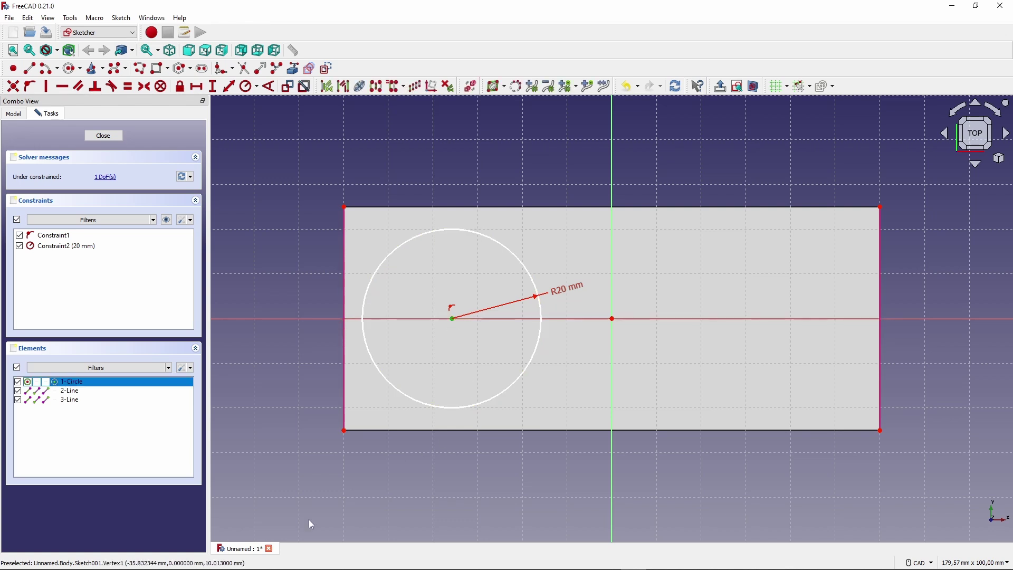
{"action": "left_click", "coordinate": [345, 430]}
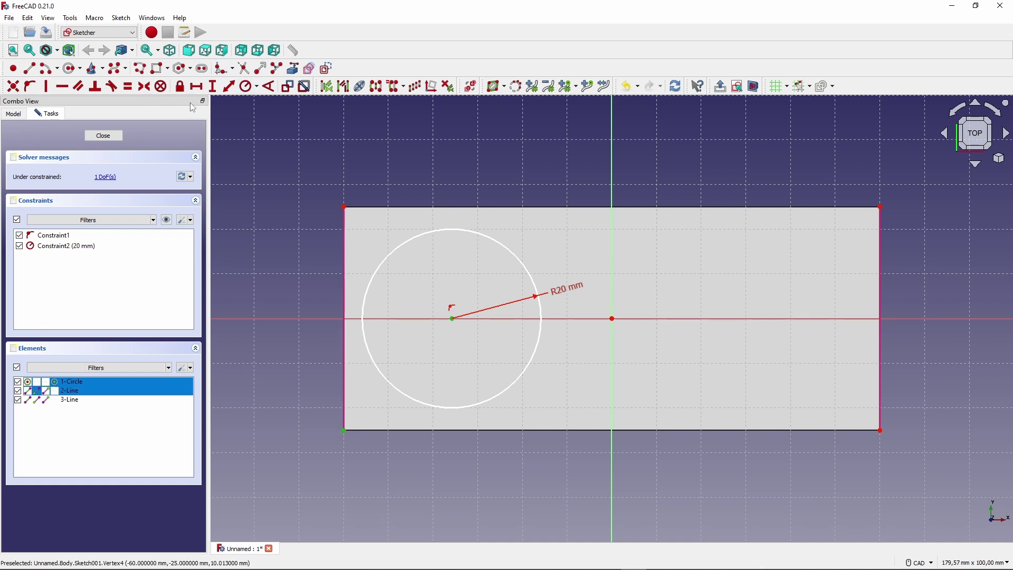
{"action": "left_click", "coordinate": [196, 86]}
{"action": "type", "text": "30"}
{"action": "key", "text": "Return"}
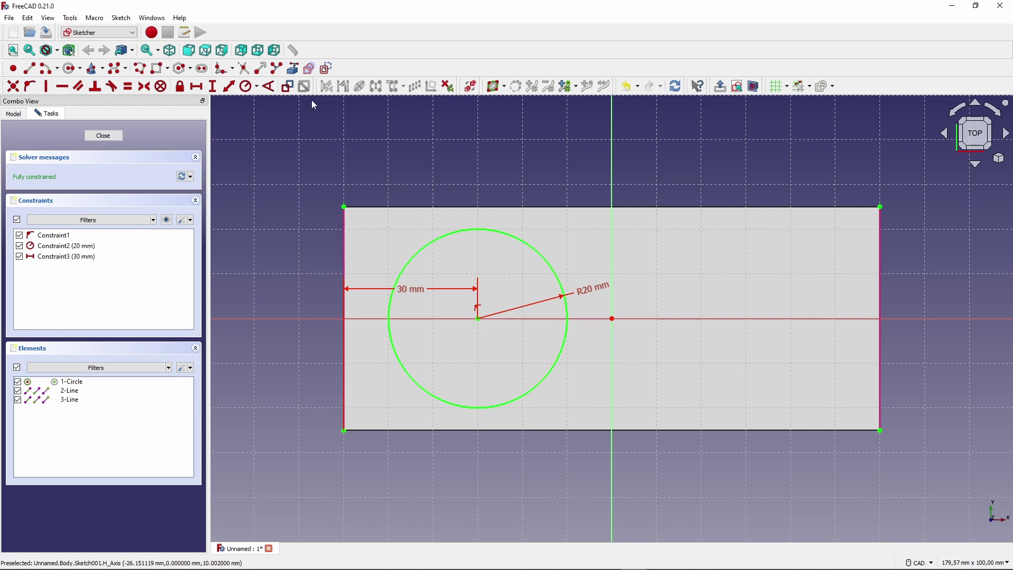
- Draw a second circle of about 21 mm radius, centred on the horizontal axis about 25 mm right of the origin
{"action": "left_click", "coordinate": [70, 68]}
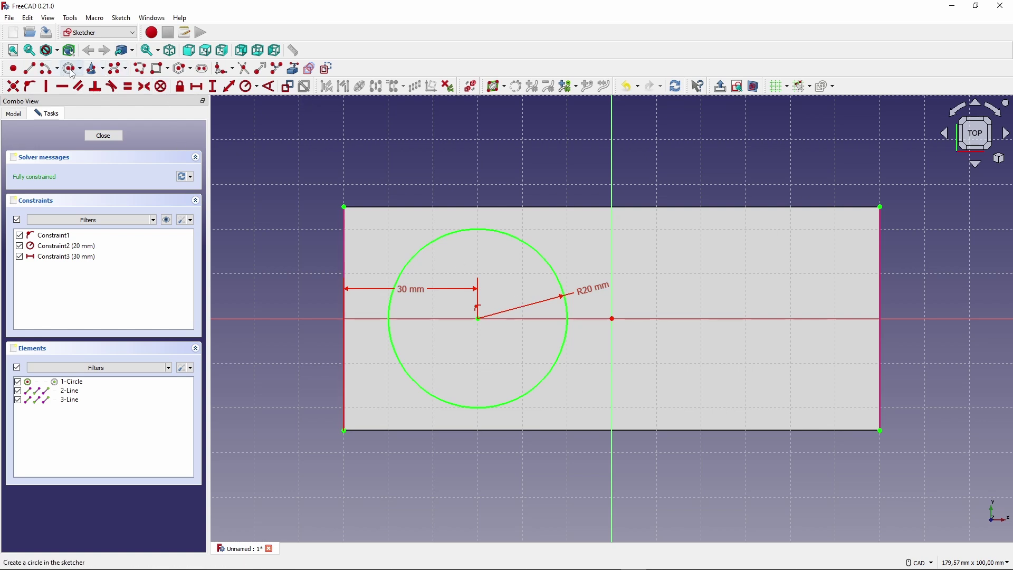
{"action": "left_click", "coordinate": [723, 319]}
{"action": "left_click", "coordinate": [777, 242]}
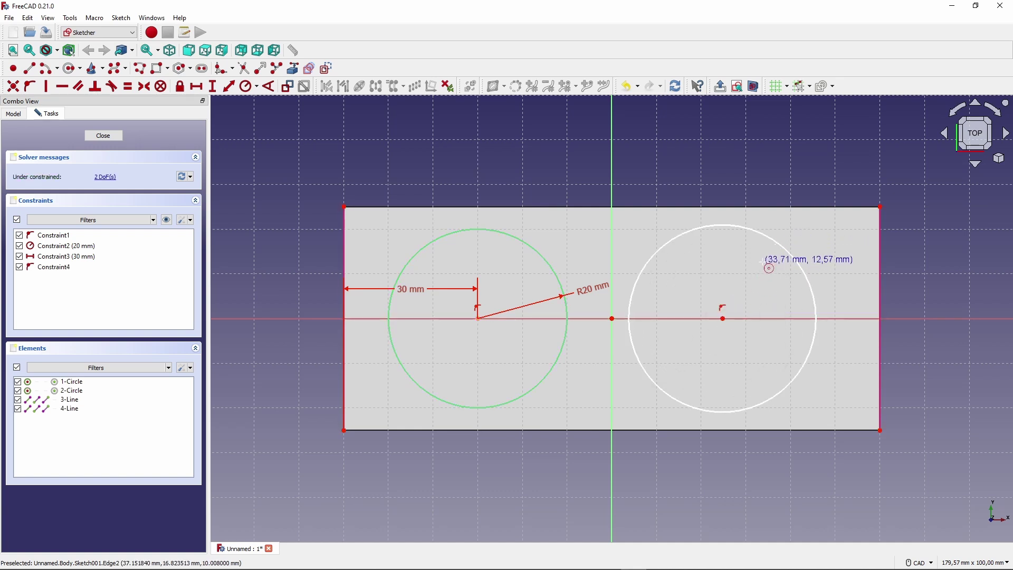
{"action": "right_click", "coordinate": [761, 263]}
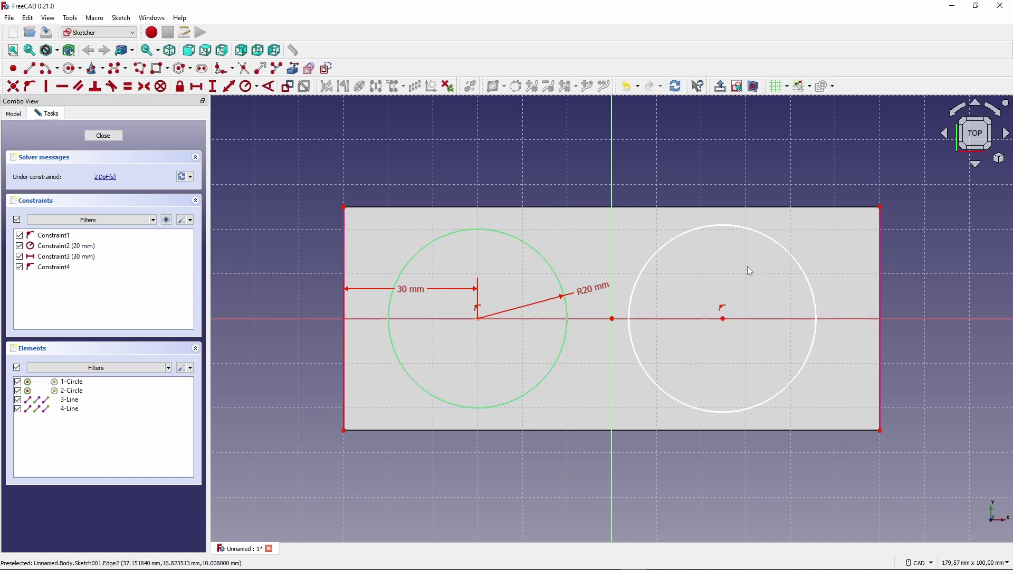
- Constrain the second circle's radius to 20 mm
{"action": "left_click", "coordinate": [682, 234]}
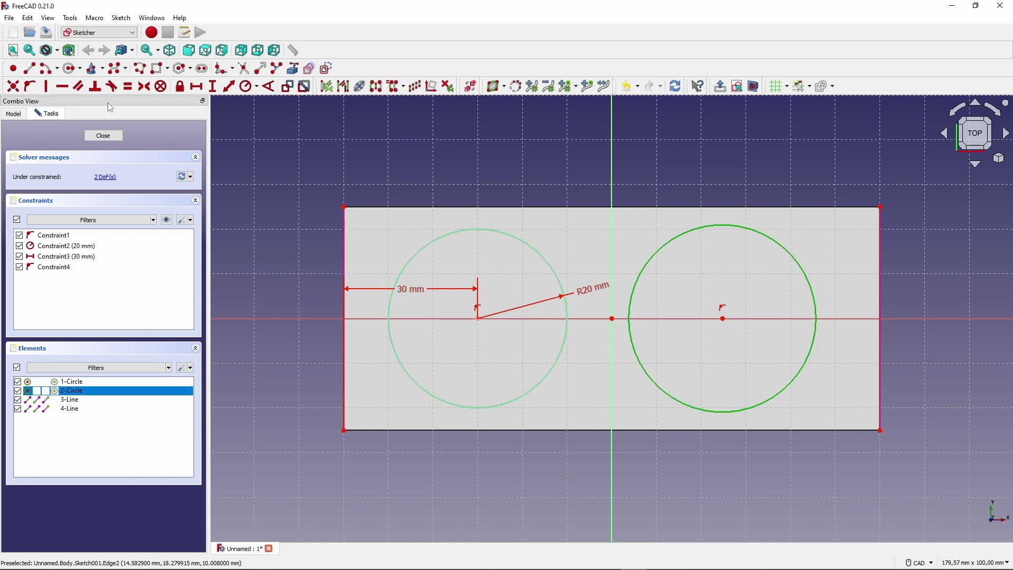
{"action": "left_click", "coordinate": [258, 88]}
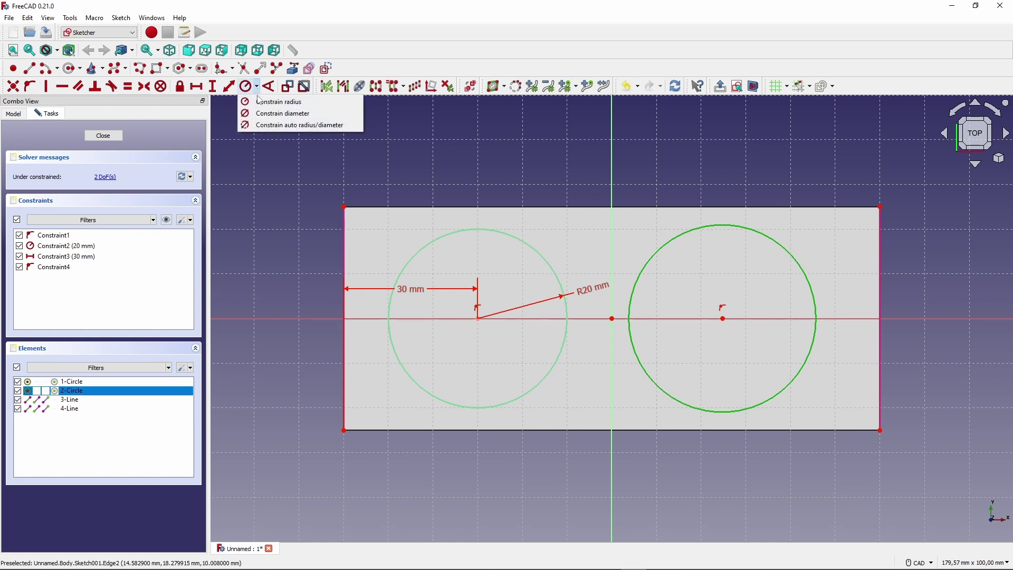
{"action": "left_click", "coordinate": [260, 103]}
{"action": "type", "text": "20"}
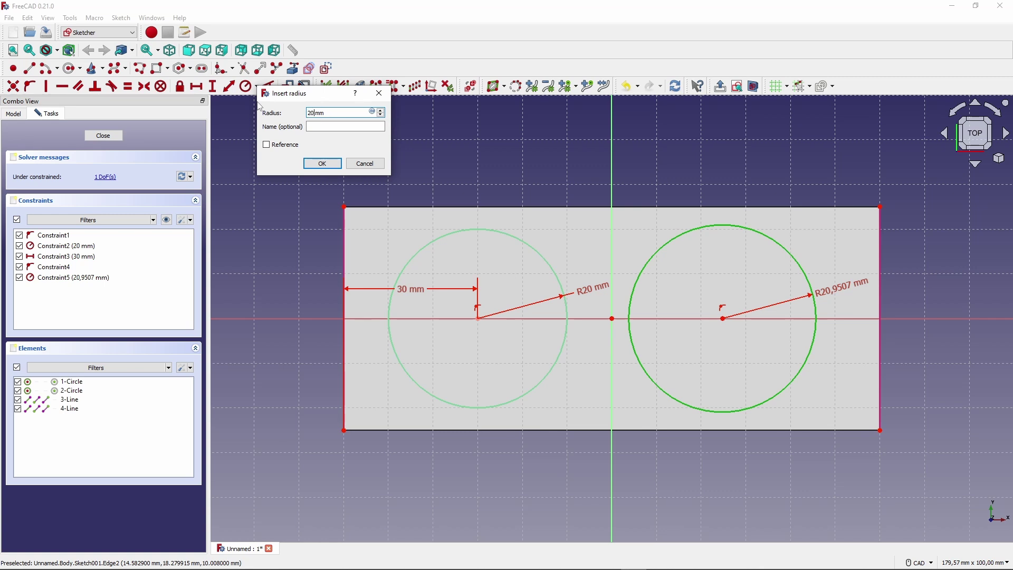
{"action": "key", "text": "Return"}
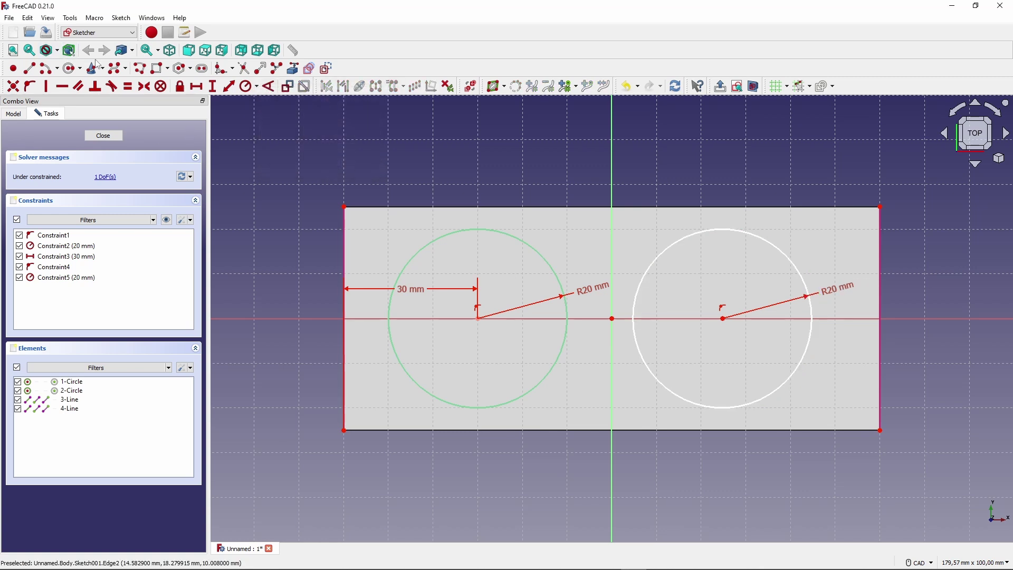
- Constrain the horizontal distance between the second circle's centre and the pad's lower-right corner to 30 mm
{"action": "left_click", "coordinate": [723, 318]}
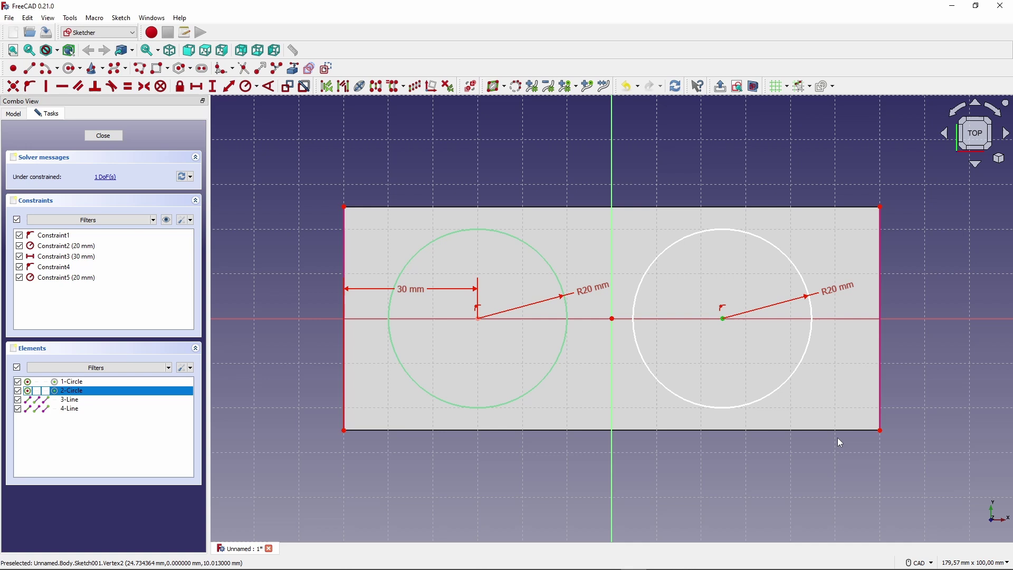
{"action": "left_click", "coordinate": [882, 432]}
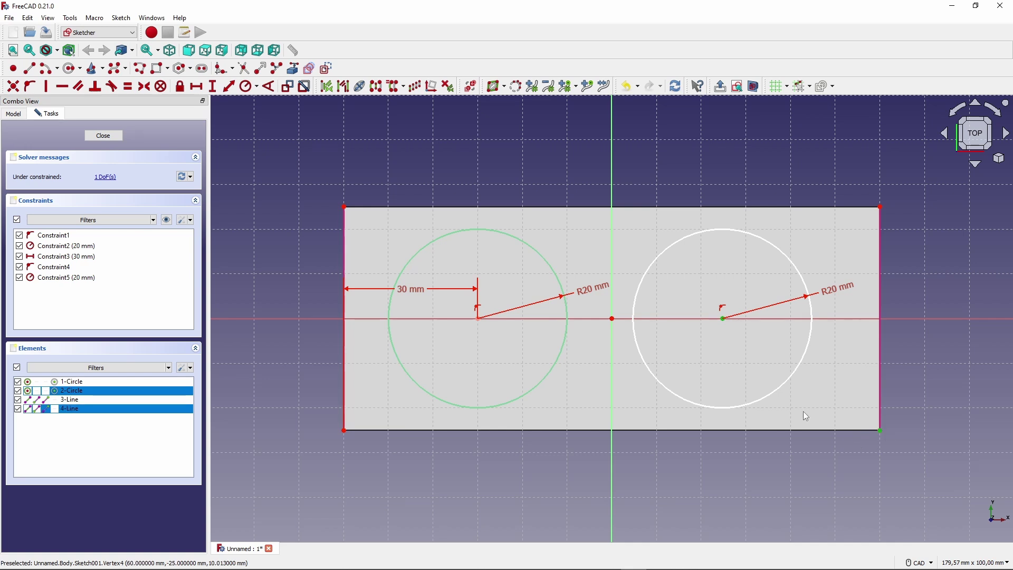
{"action": "left_click", "coordinate": [197, 87]}
{"action": "type", "text": "30"}
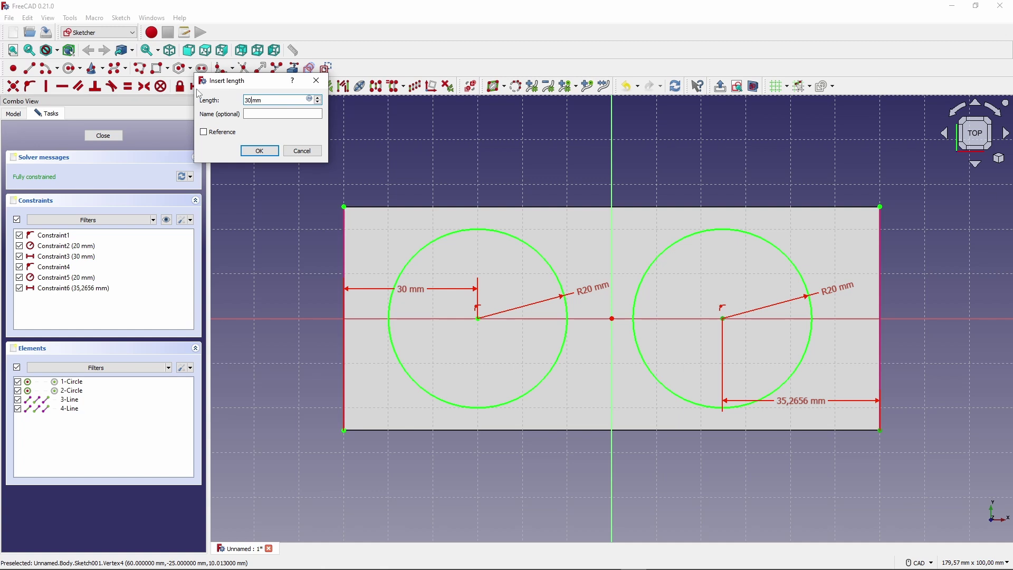
{"action": "key", "text": "Return"}
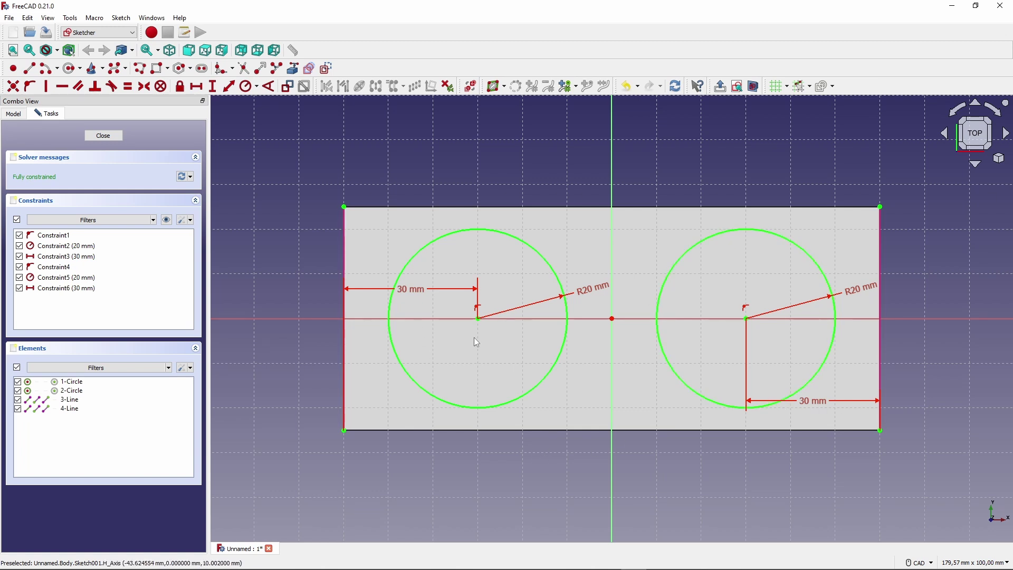
- Review the left circle's horizontal distance dimension without changing it, and finish the sketch
{"action": "double_click", "coordinate": [418, 291]}
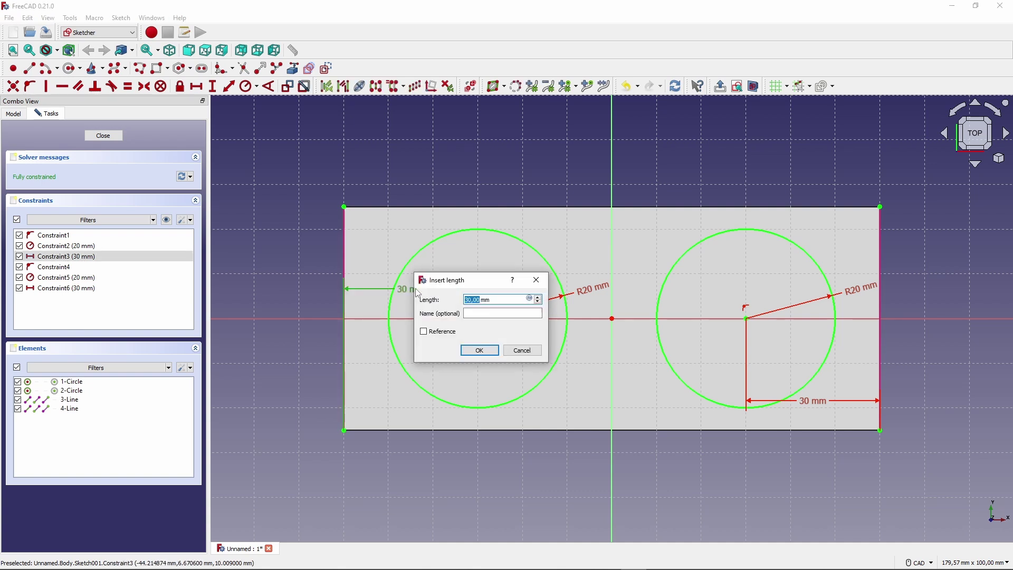
{"action": "left_click", "coordinate": [522, 351]}
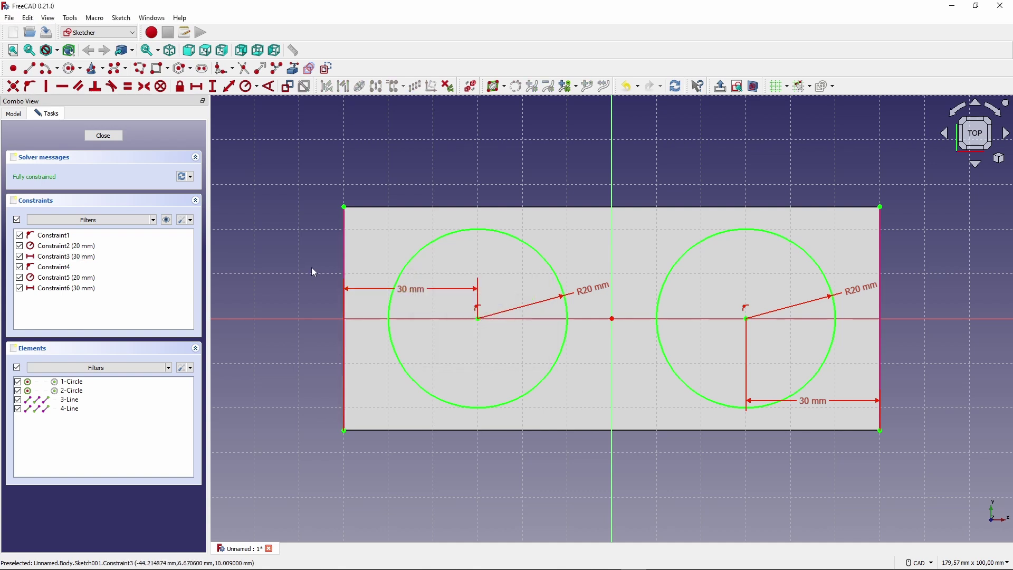
{"action": "left_click", "coordinate": [103, 136]}
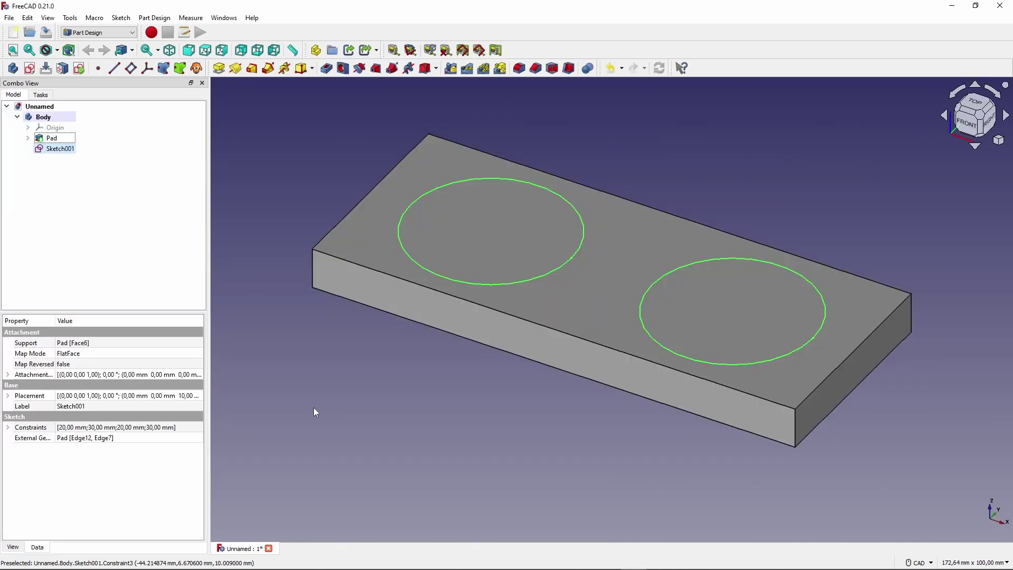
- Cut a 5 mm deep dimension-type pocket into the plate's top face from the sketch with the two circles
{"action": "left_click", "coordinate": [58, 150]}
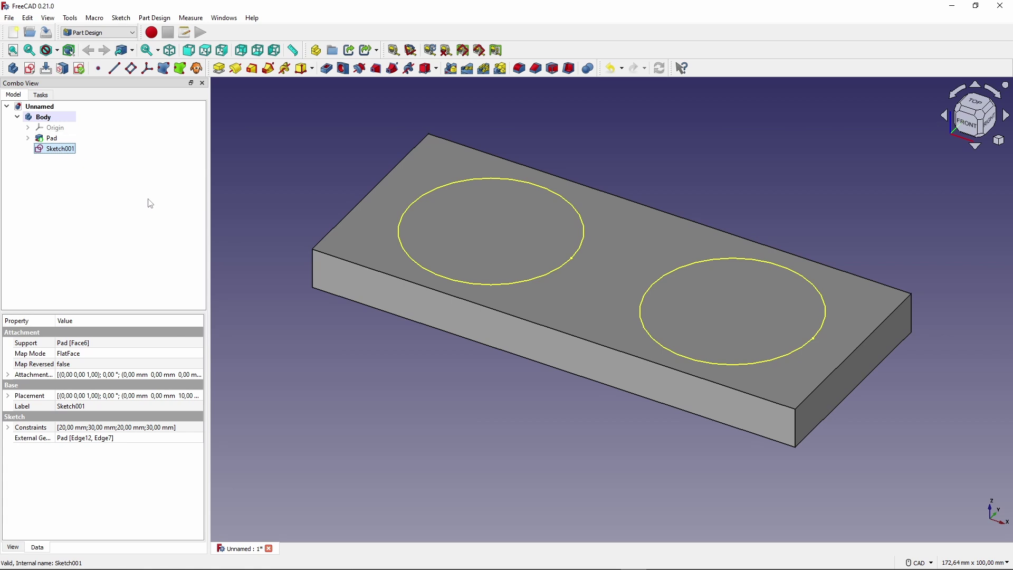
{"action": "left_click", "coordinate": [327, 75]}
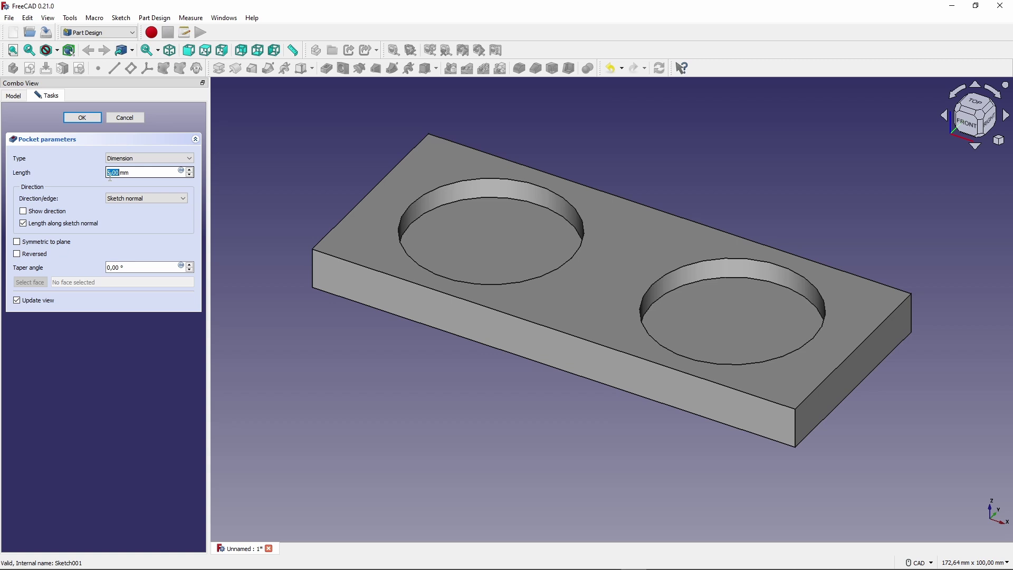
{"action": "left_click", "coordinate": [80, 118]}
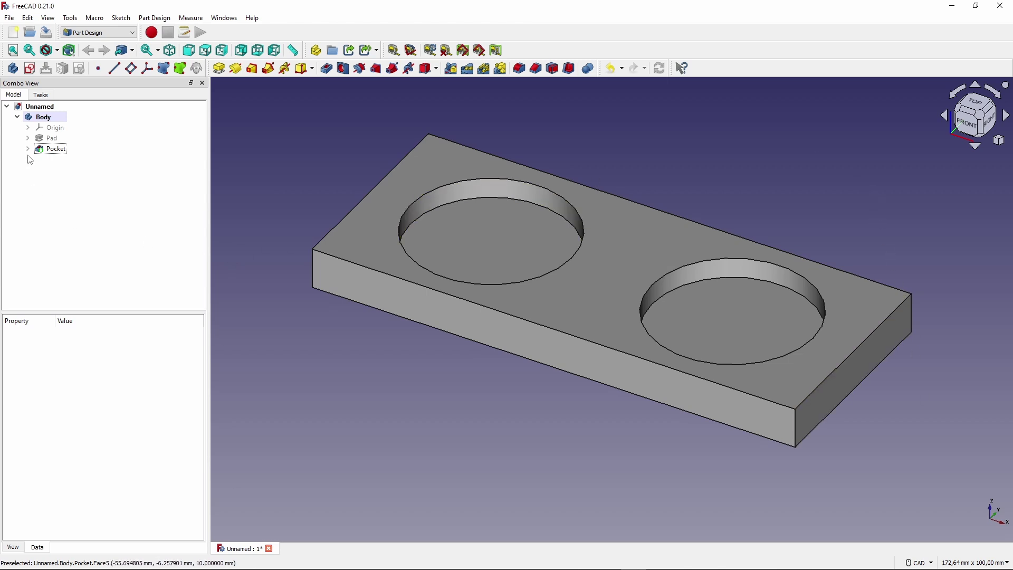
- Review the pad's rectangle sketch and the pocket's two-circle sketch from the model tree, closing each one without changes
{"action": "left_click", "coordinate": [28, 138]}
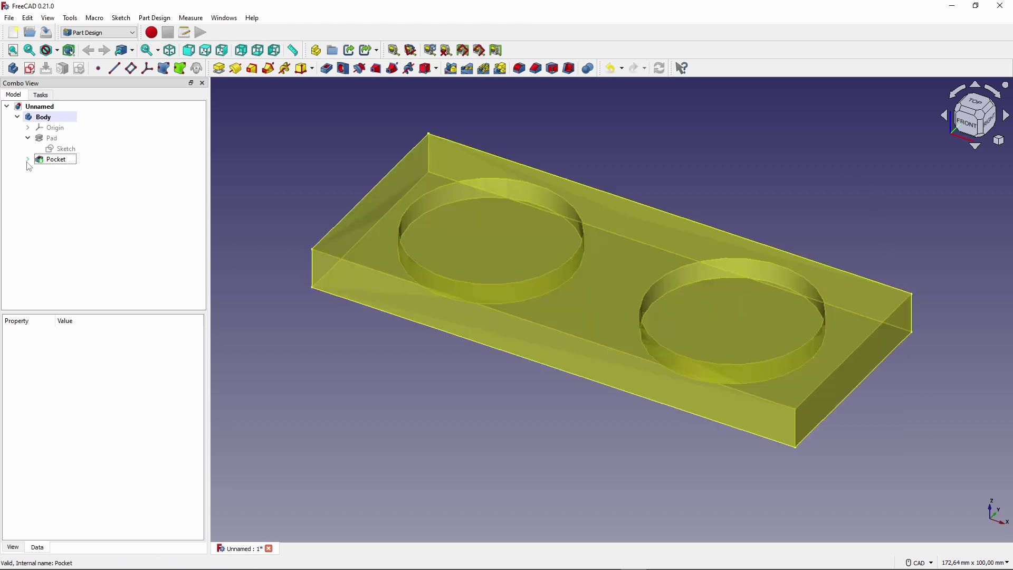
{"action": "double_click", "coordinate": [61, 148]}
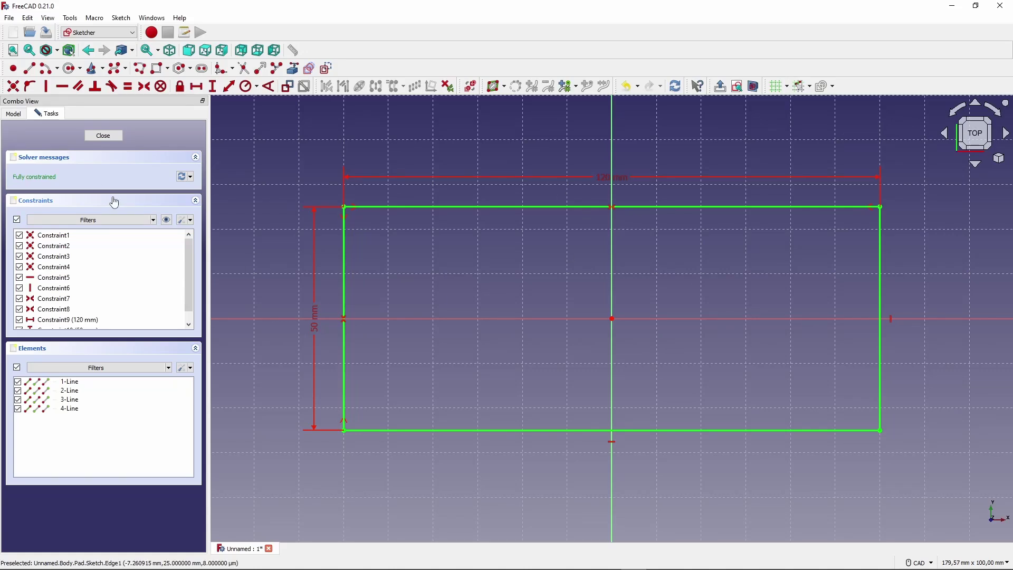
{"action": "left_click", "coordinate": [106, 136]}
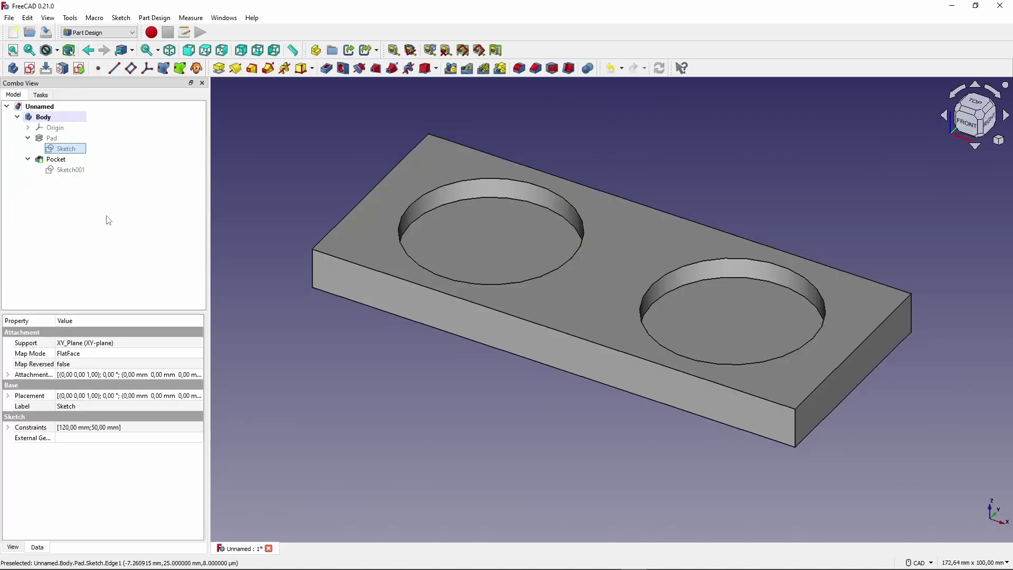
{"action": "double_click", "coordinate": [62, 170]}
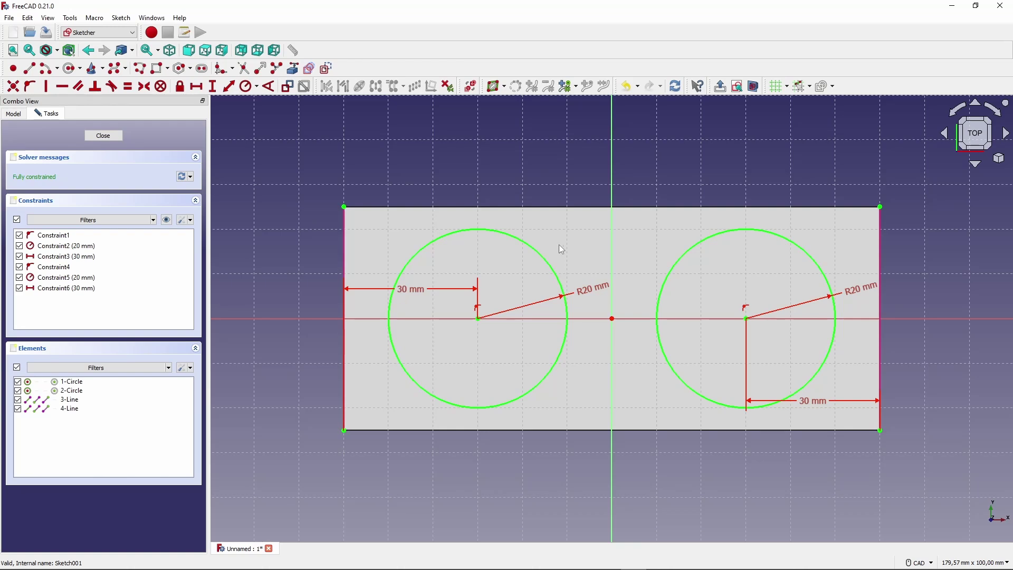
{"action": "left_click", "coordinate": [103, 136]}
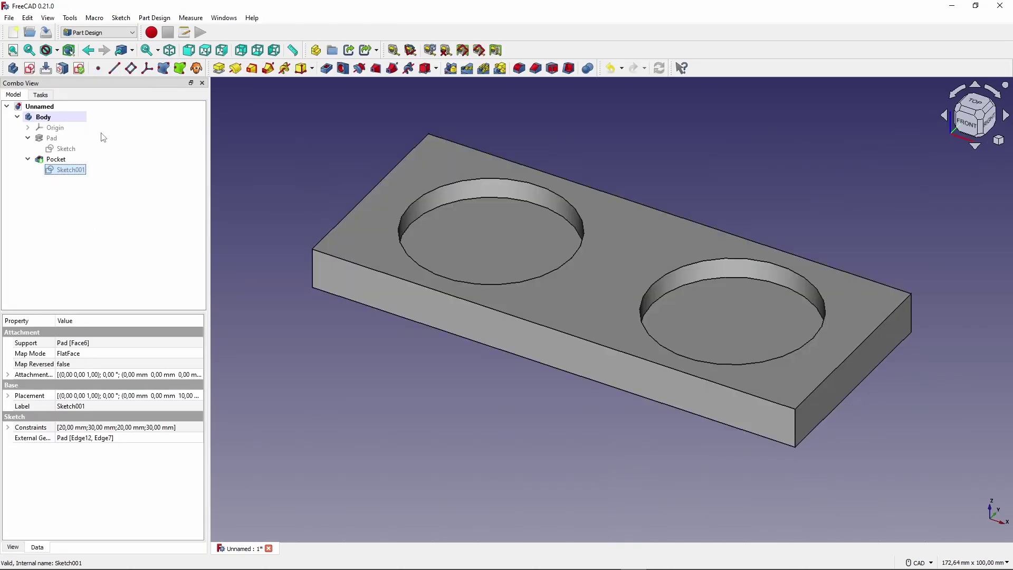